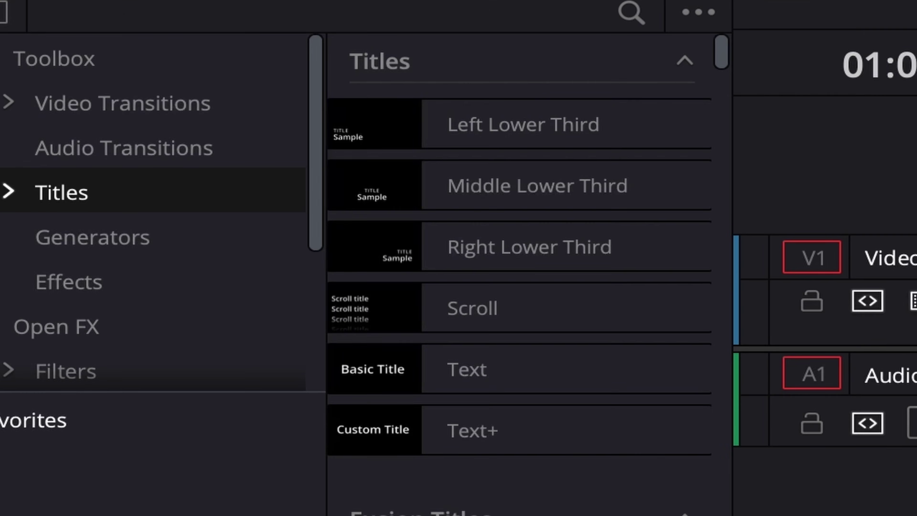
Step: Drag a Fusion Composition from the Effects toolbox to the start of V1 and stretch it to 7 seconds
click(73, 282)
drag(573, 208, 916, 388)
drag(436, 429, 429, 405)
drag(401, 328, 527, 351)
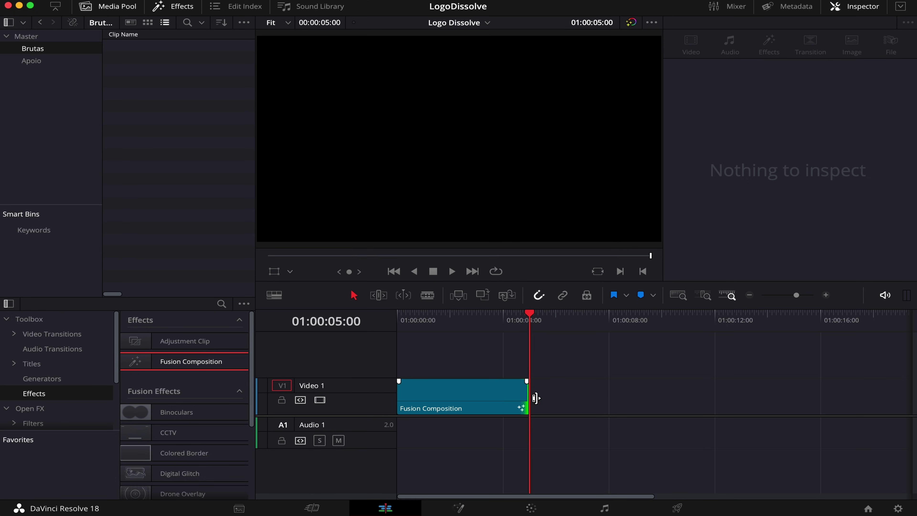
drag(528, 397, 580, 398)
click(471, 389)
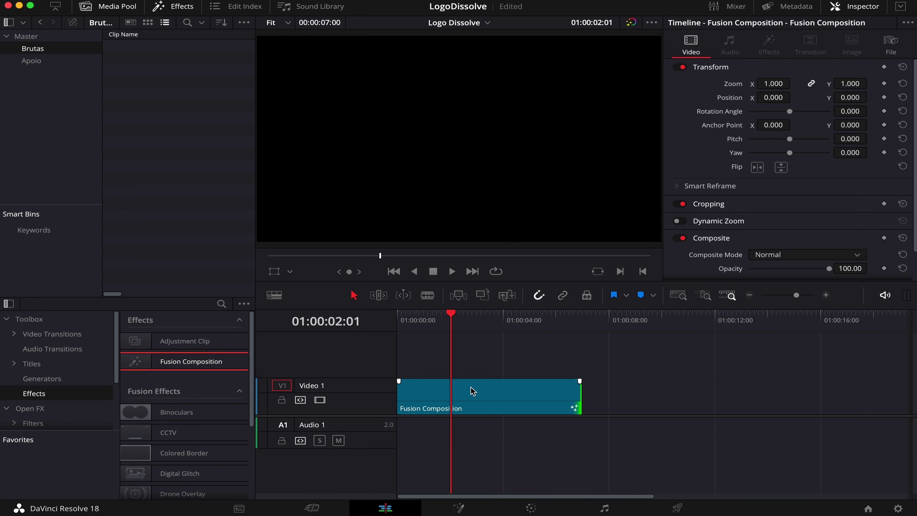
Step: Switch to the Fusion page and arrange the node editor's tools to the grid
key(shift+5)
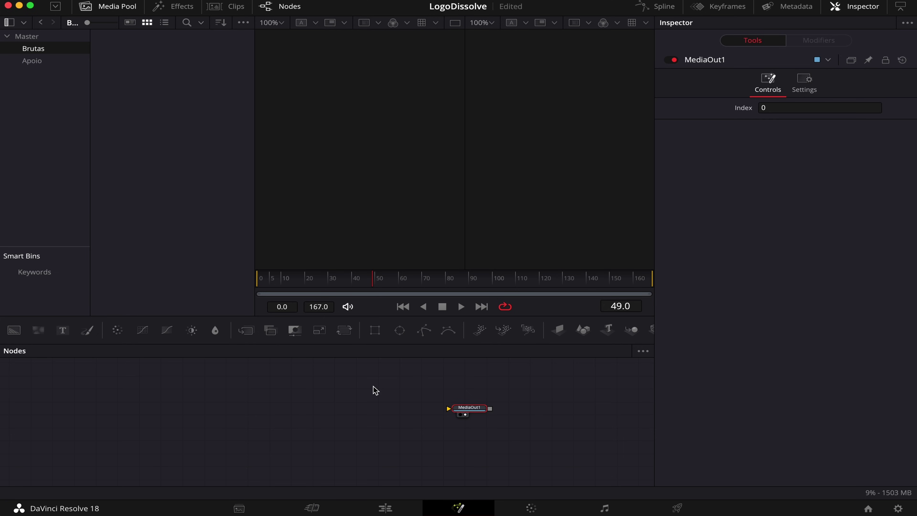
right_click(327, 397)
mouse_move(385, 266)
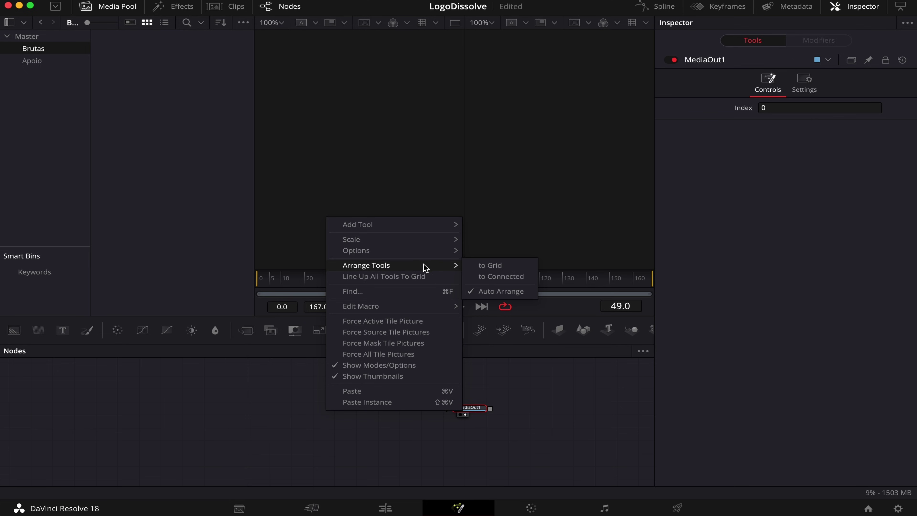
click(488, 266)
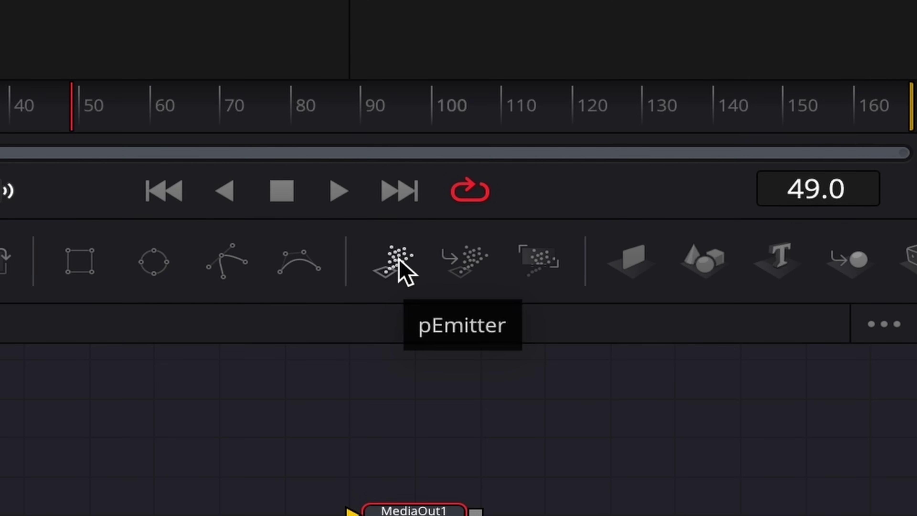
Step: Add pEmitter and pRender nodes to form the pEmitter1 → pRender1 → MediaOut1 chain
drag(399, 265, 4, 515)
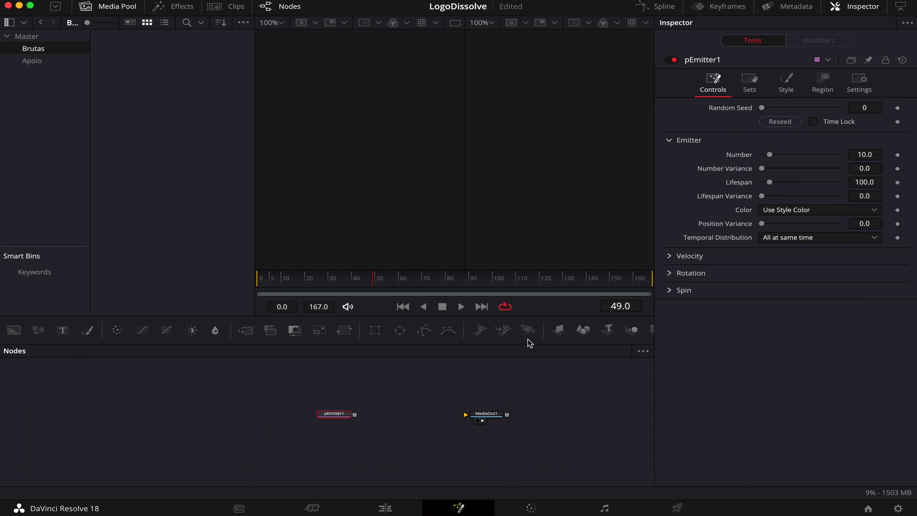
drag(529, 330, 470, 415)
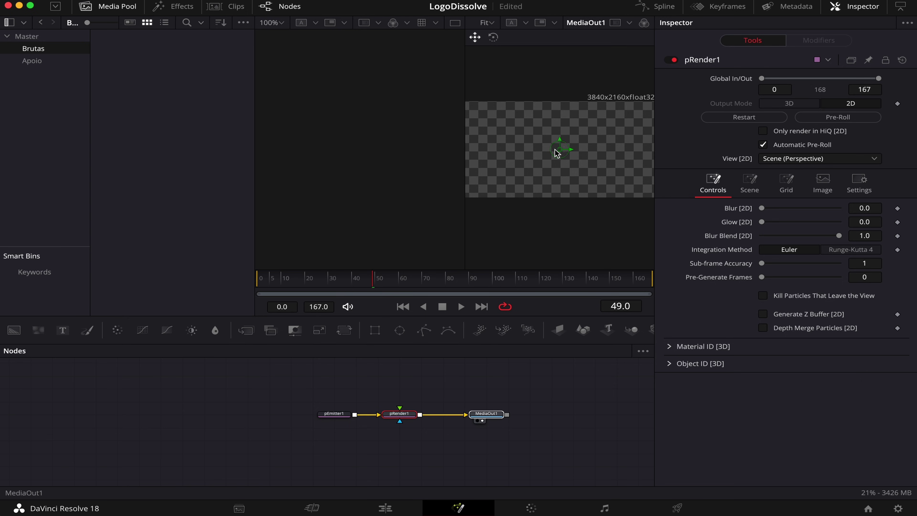
scroll(556, 157, up, 3)
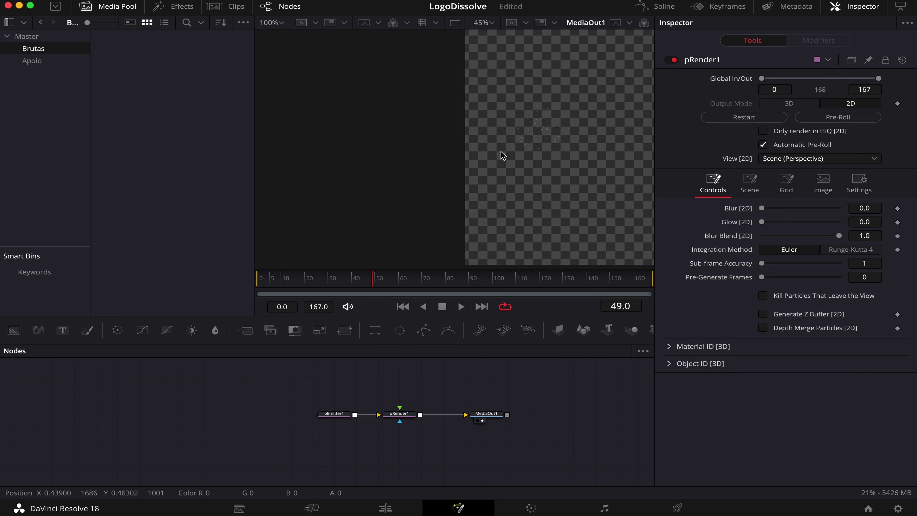
scroll(539, 160, down, 2)
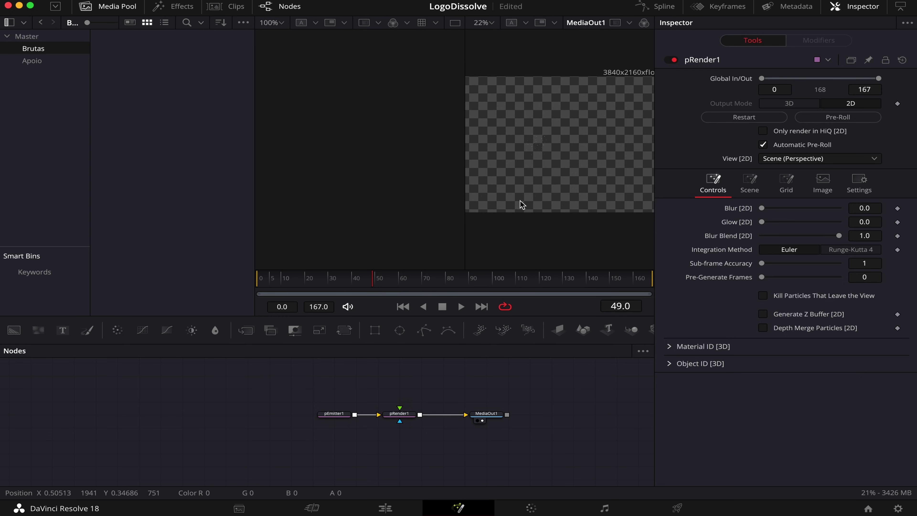
click(331, 416)
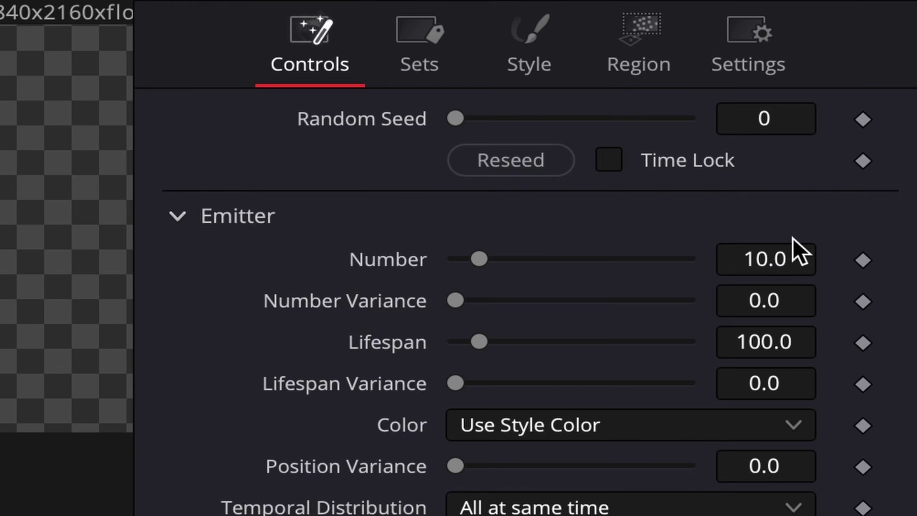
Step: Set pEmitter1's particle Number to 70000
click(874, 154)
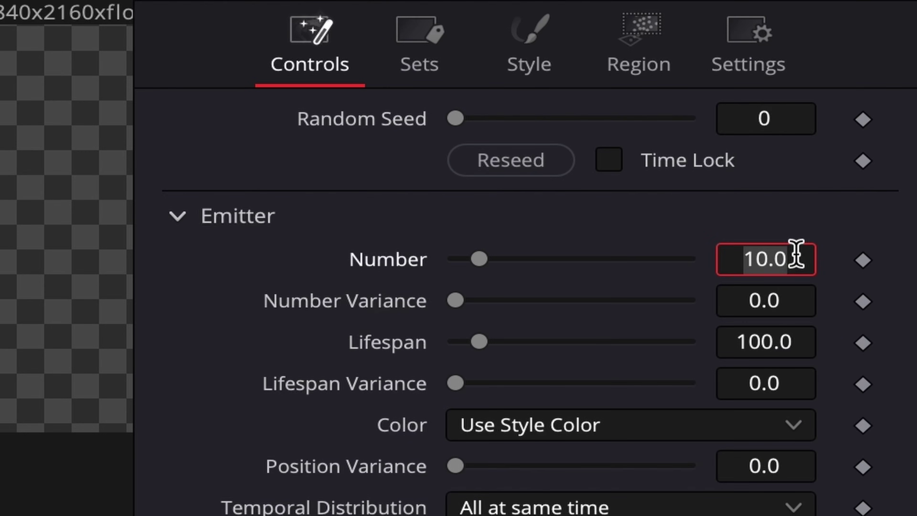
text(70000)
click(399, 415)
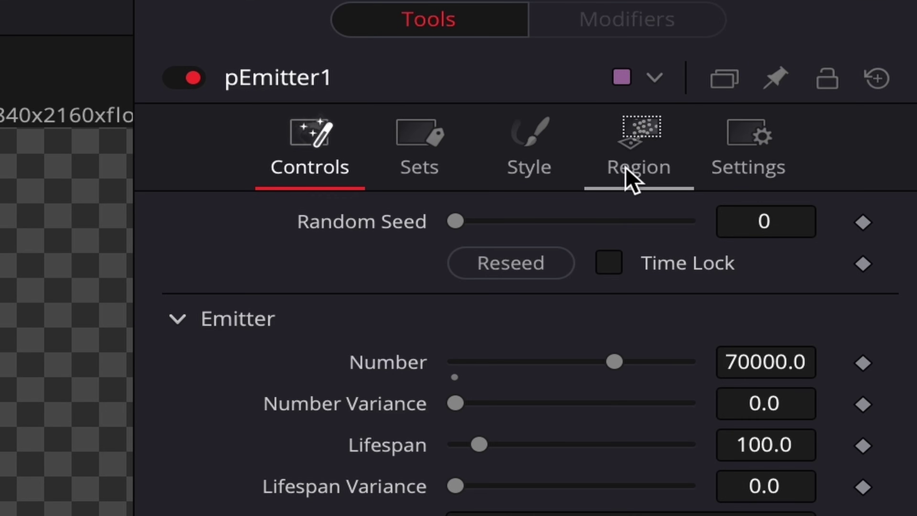
Step: Change pEmitter1's emission Region from Sphere to Bitmap
click(643, 159)
click(529, 256)
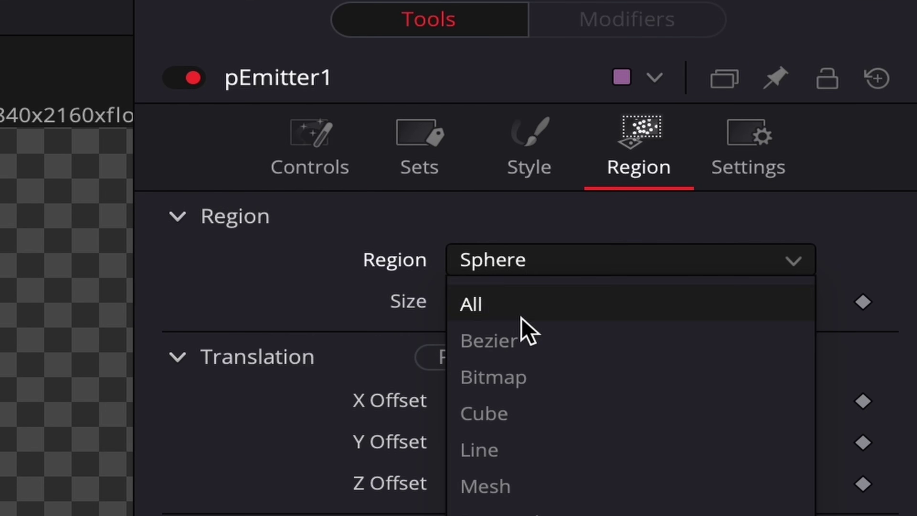
click(529, 377)
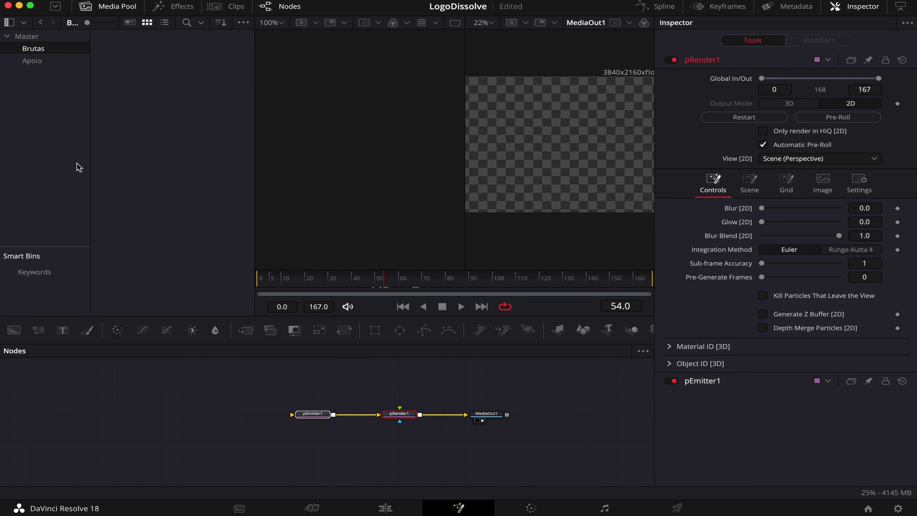
click(32, 60)
Step: Add the icons8-davinci-resolve-480.png logo from the Apoio bin and connect it to pEmitter1
mouse_move(108, 50)
mouse_down()
mouse_move(192, 207)
mouse_move(202, 414)
mouse_up()
drag(225, 414, 304, 418)
key(super+f)
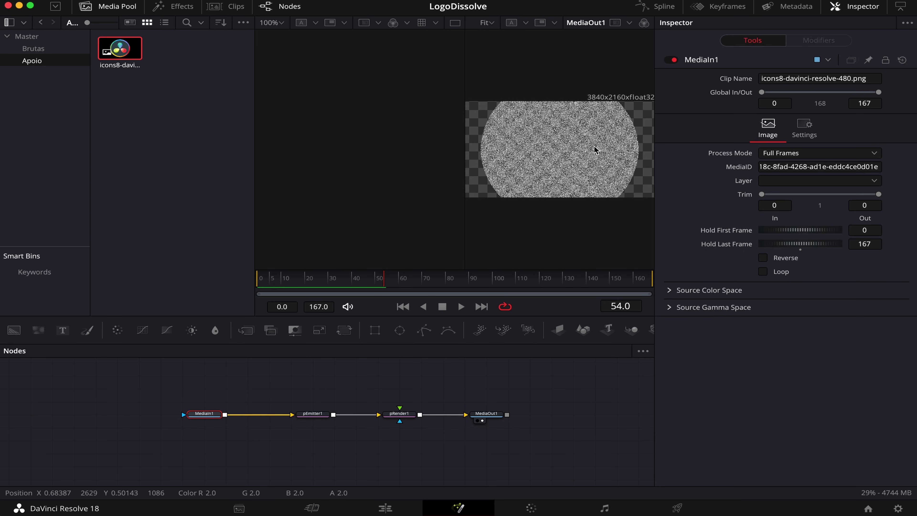
Step: Set pEmitter1's Color to Use Color from Region so particles take the logo's colours
click(313, 415)
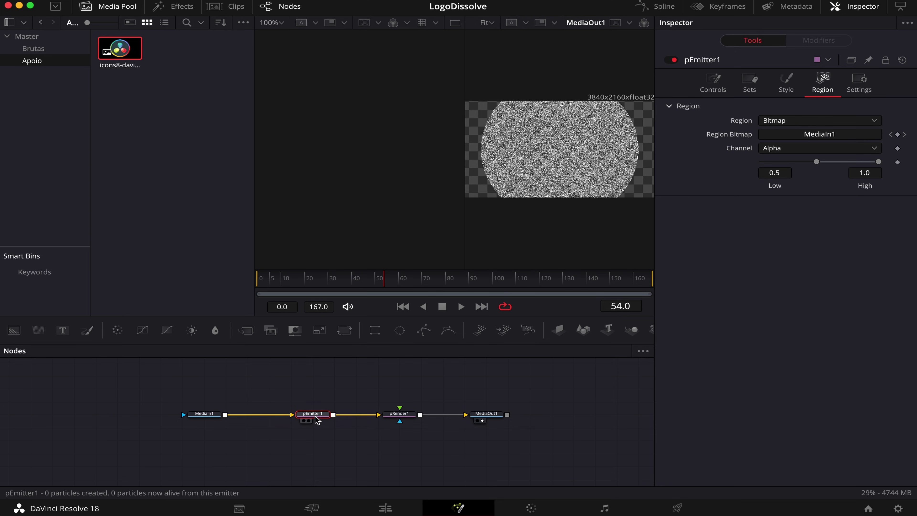
click(714, 83)
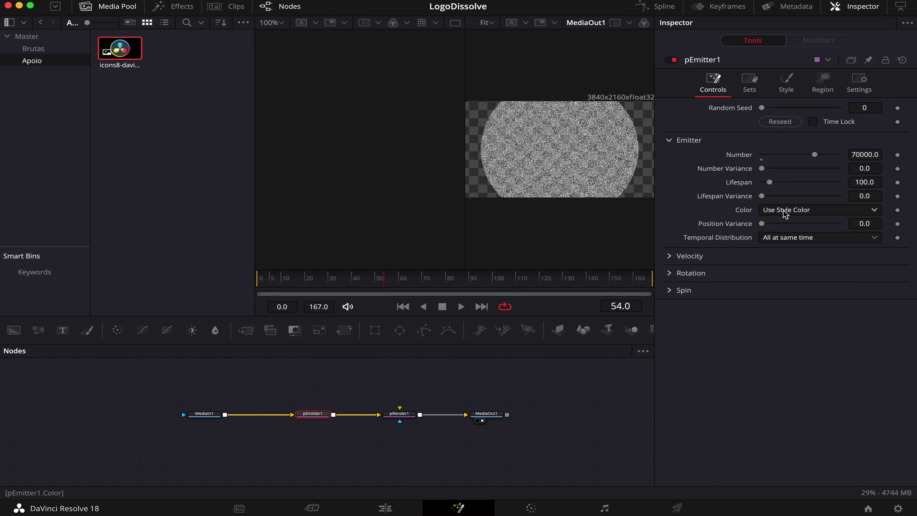
click(802, 213)
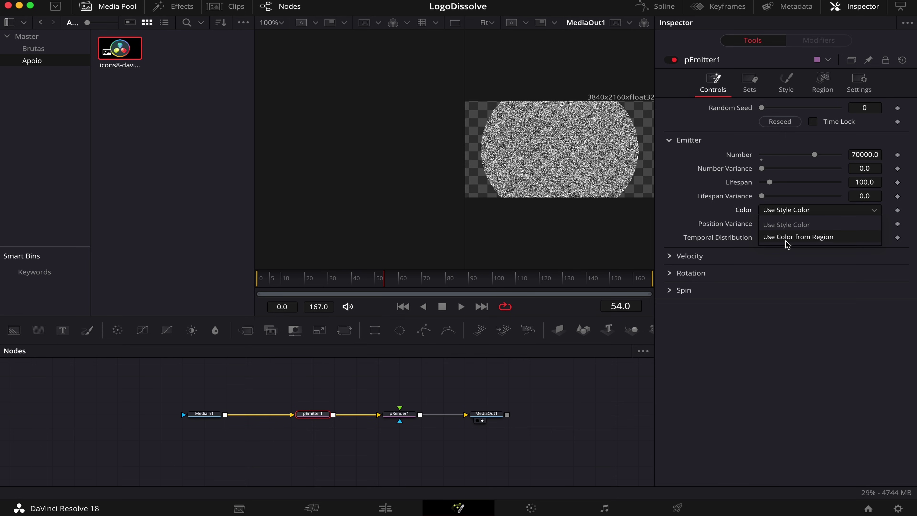
click(792, 238)
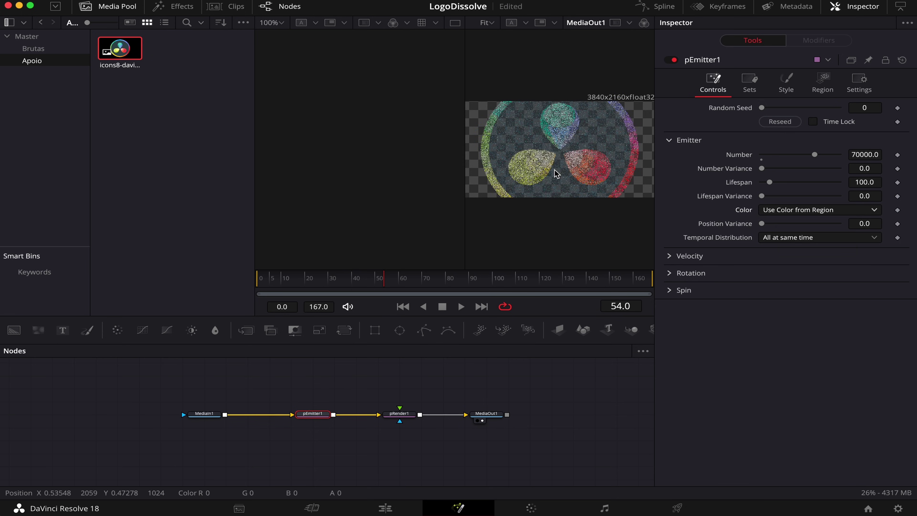
click(267, 419)
Step: Delete the MediaIn1-to-pEmitter1 link and view the logo image in the left viewer
key(Delete)
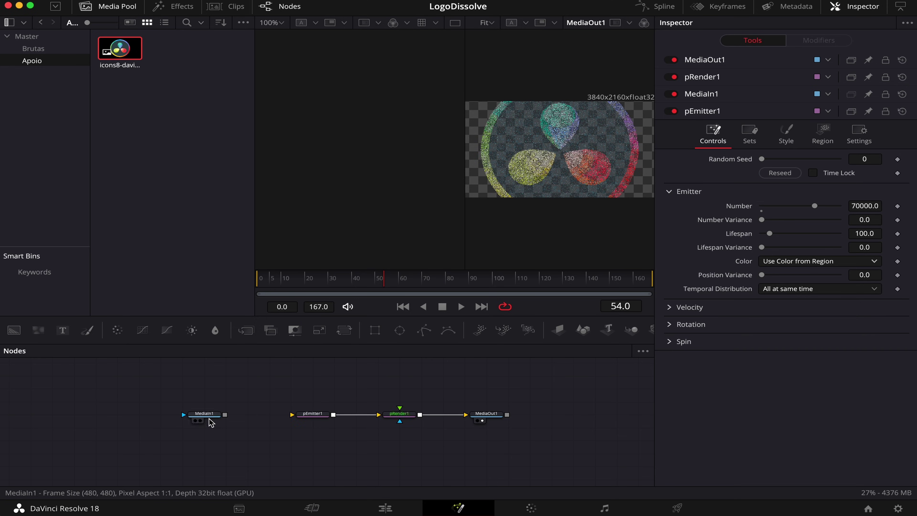
drag(204, 414, 182, 414)
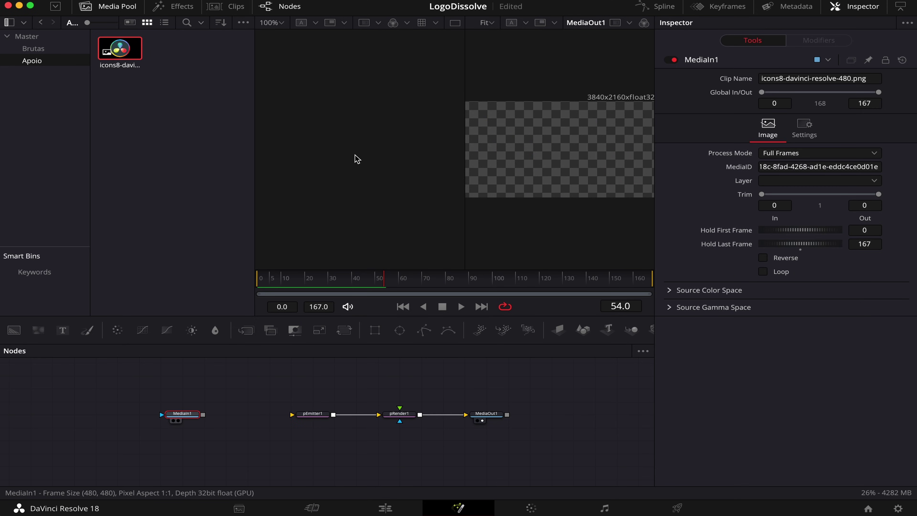
key(1)
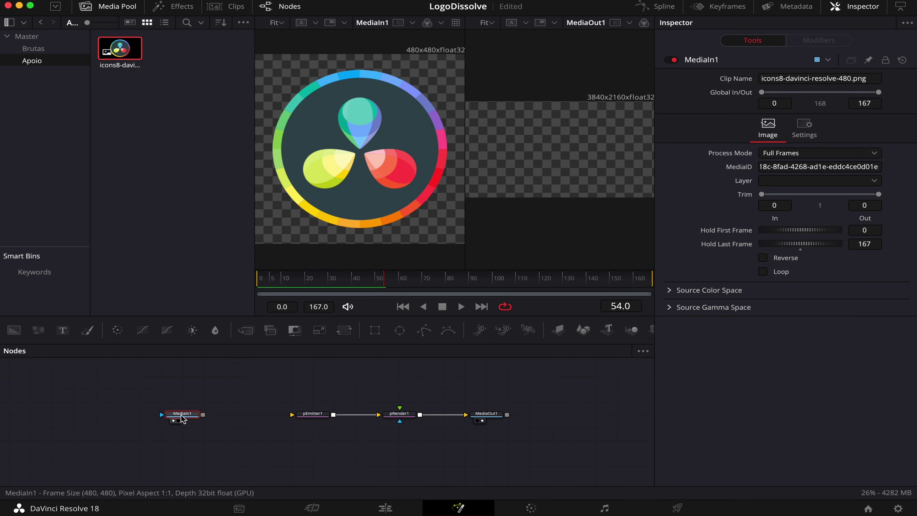
Step: Add a Resize node after MediaIn1, scaling the logo to 3840×2160
key(shift+space)
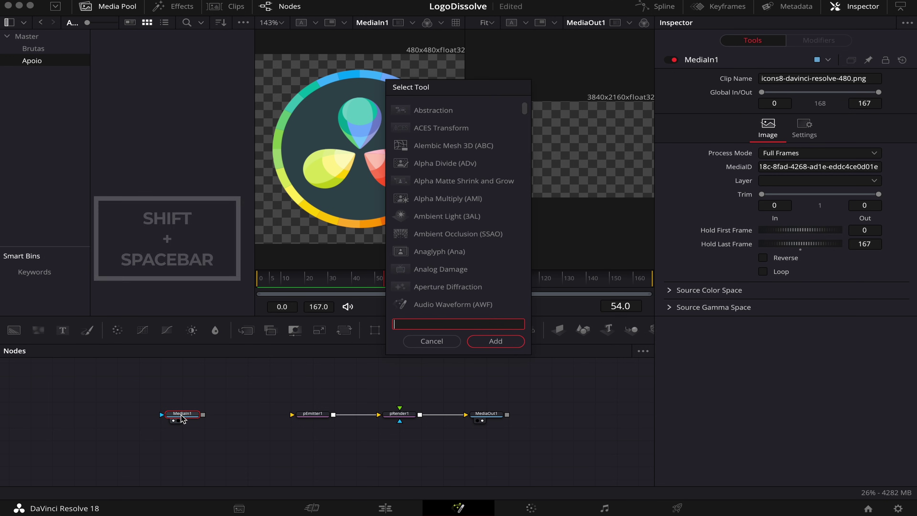
text(resize)
click(497, 344)
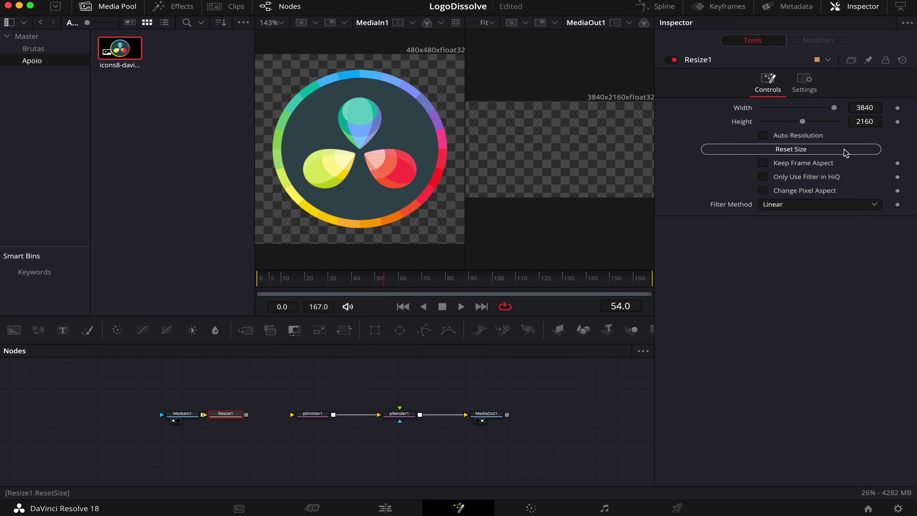
key(1)
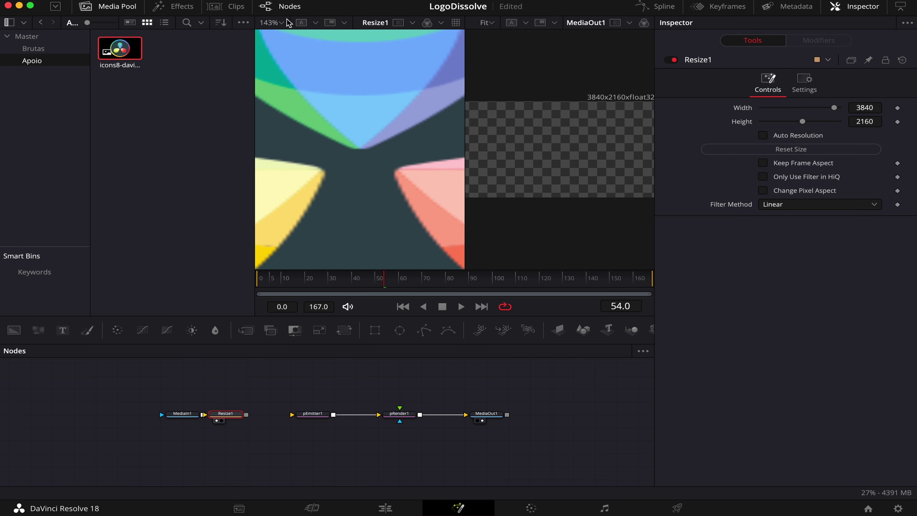
click(281, 23)
Step: Add a Transform node after Resize1 with Size 0.5 and Aspect 1.57 to shrink the logo
click(278, 37)
drag(226, 414, 182, 417)
key(shift+space)
text(transform)
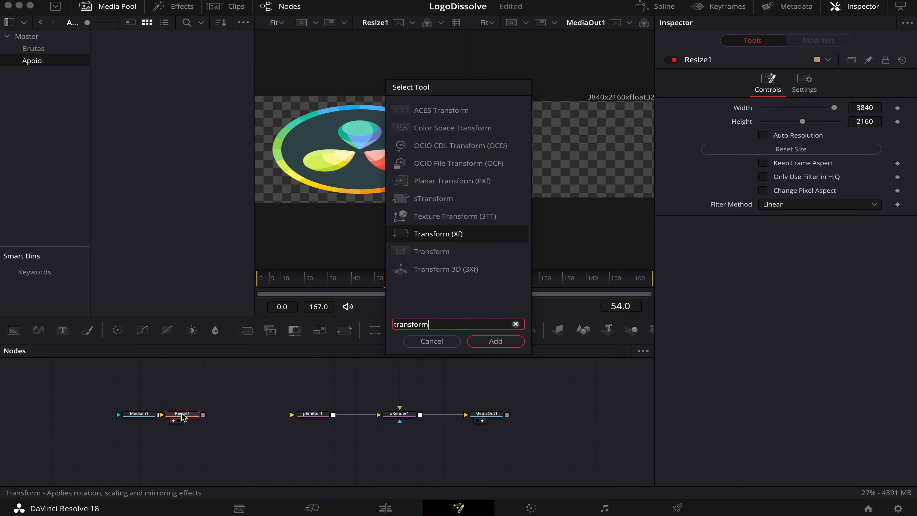
key(Return)
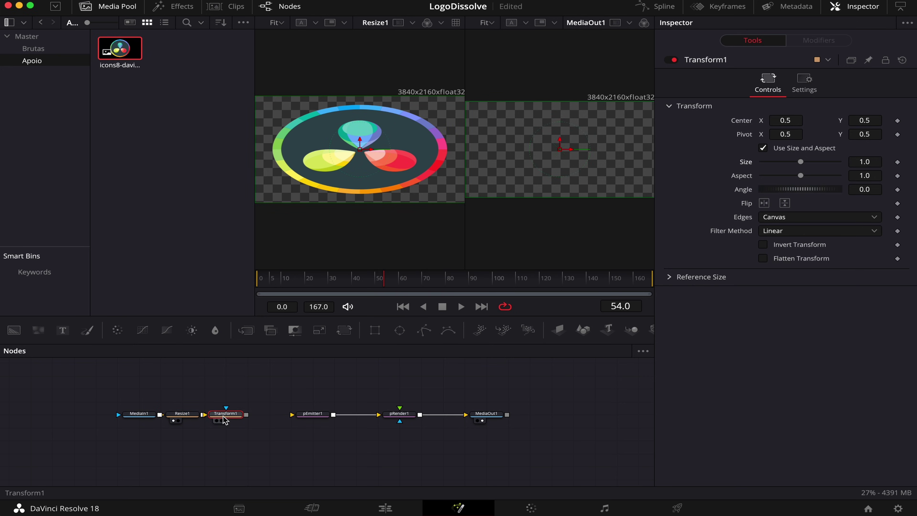
key(1)
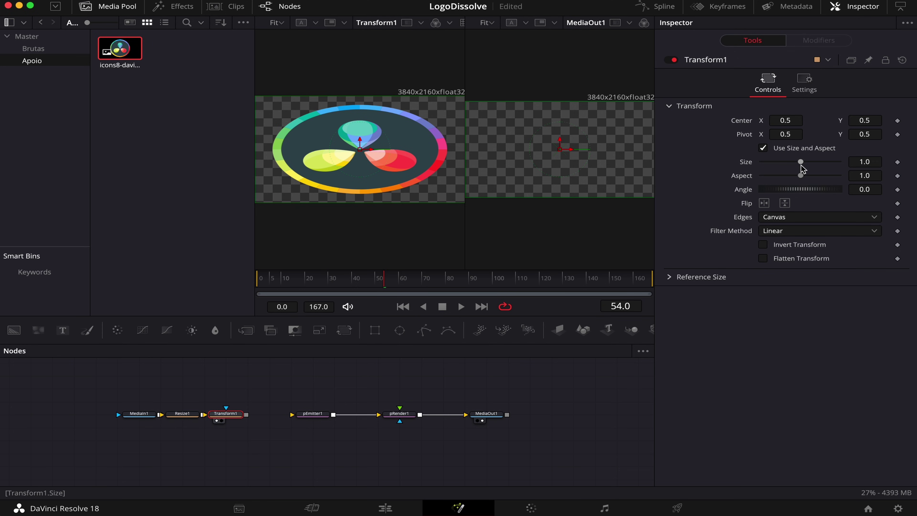
drag(801, 162, 781, 163)
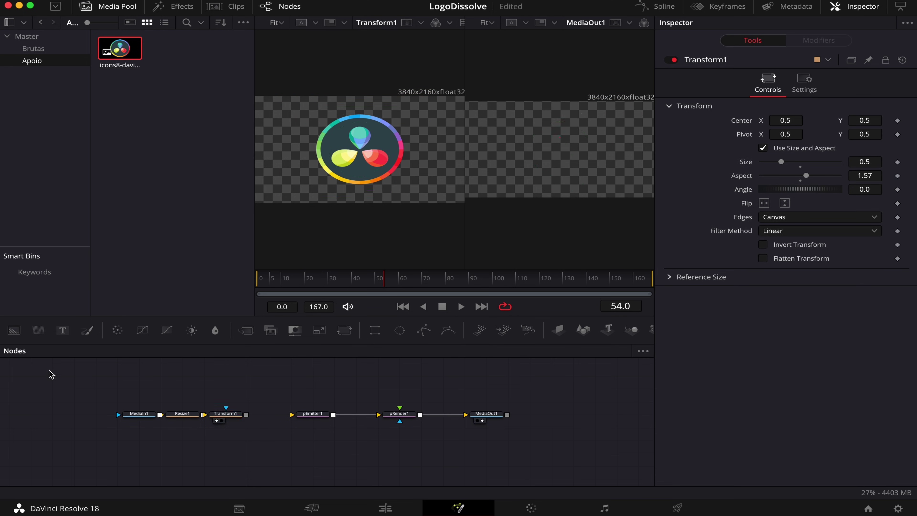
Step: Move MediaIn1, Resize1 and Transform1 level with the particle nodes
mouse_move(49, 370)
mouse_down()
mouse_move(233, 440)
mouse_move(225, 387)
mouse_up()
mouse_move(84, 371)
mouse_down()
mouse_move(241, 393)
mouse_move(226, 414)
mouse_up()
click(156, 383)
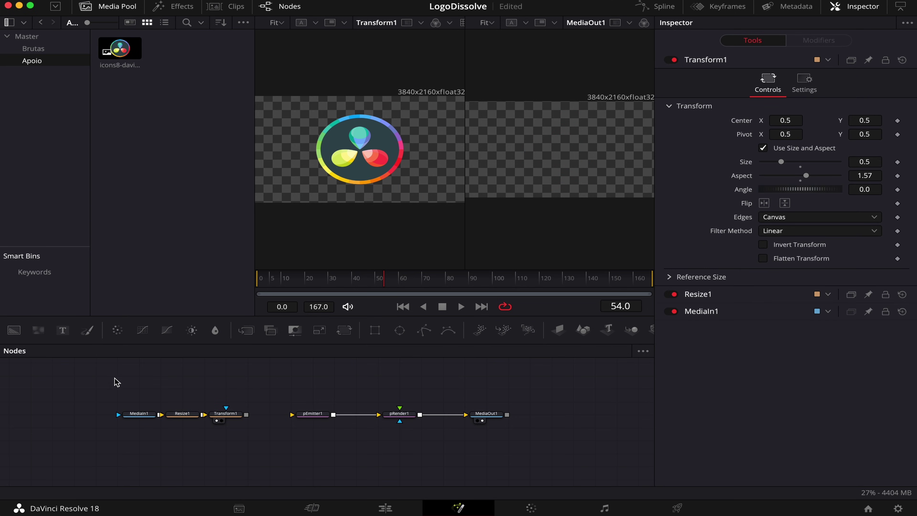
drag(115, 383, 268, 440)
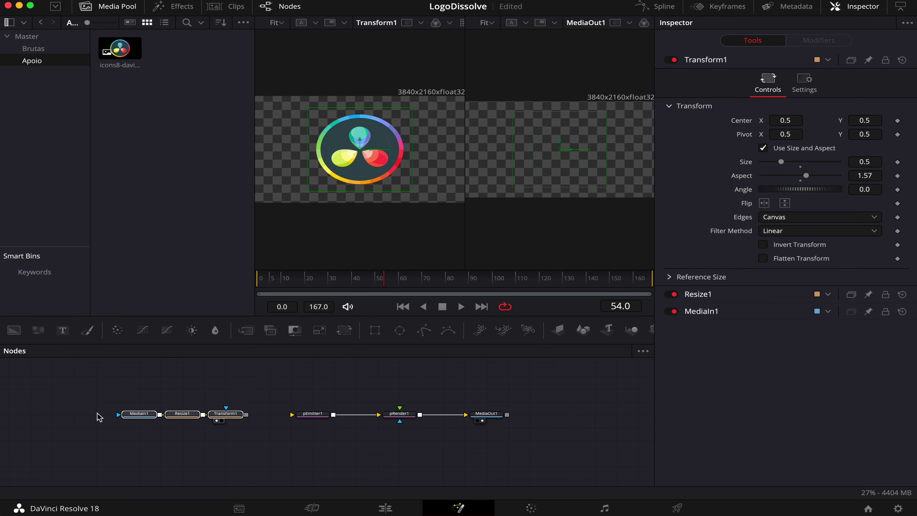
Step: Add a Polygon1 mask and draw a closed shape looping around and above the logo
click(425, 331)
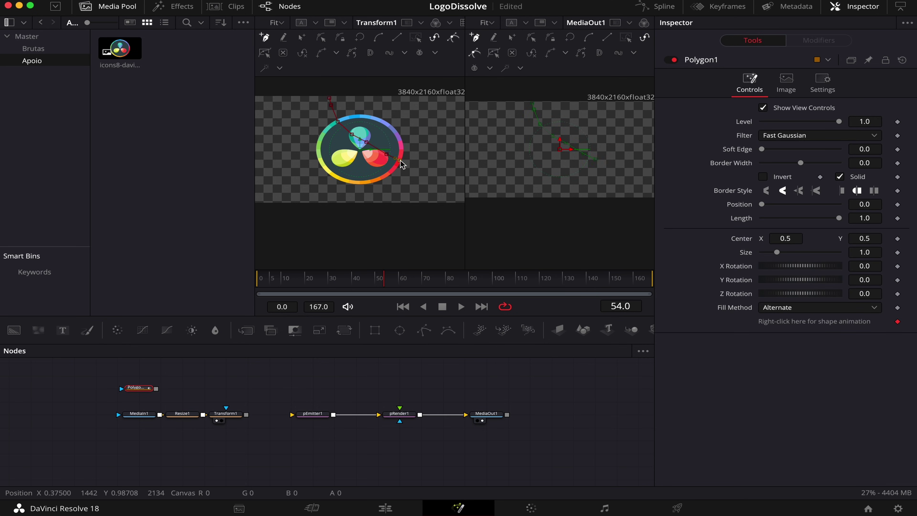
scroll(440, 160, down, 4)
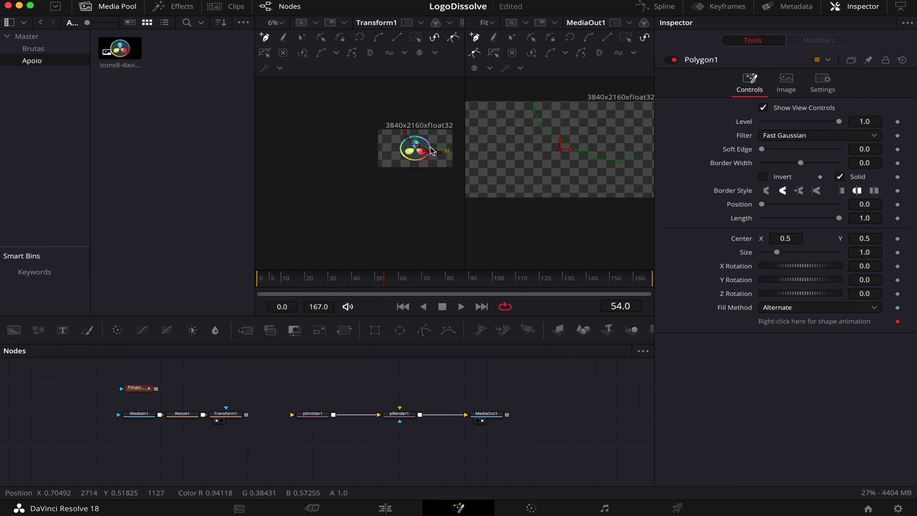
click(374, 124)
scroll(416, 119, up, 4)
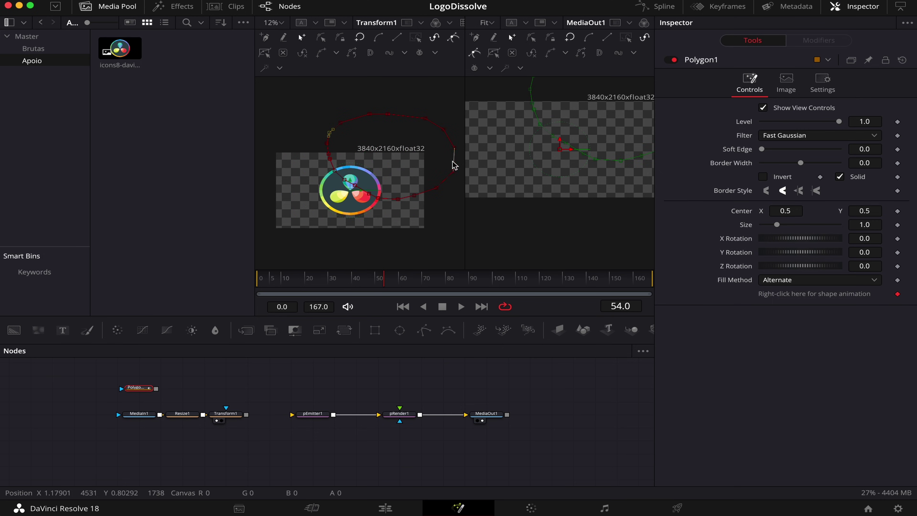
click(159, 427)
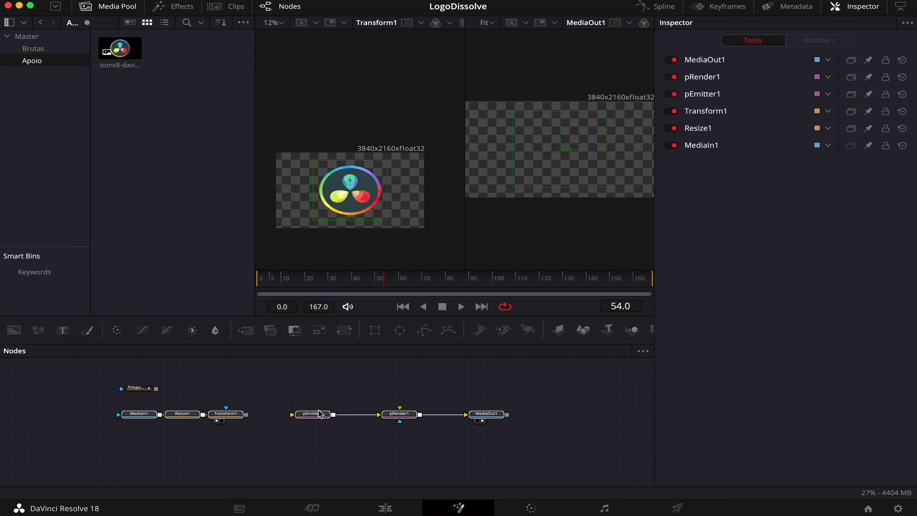
click(159, 388)
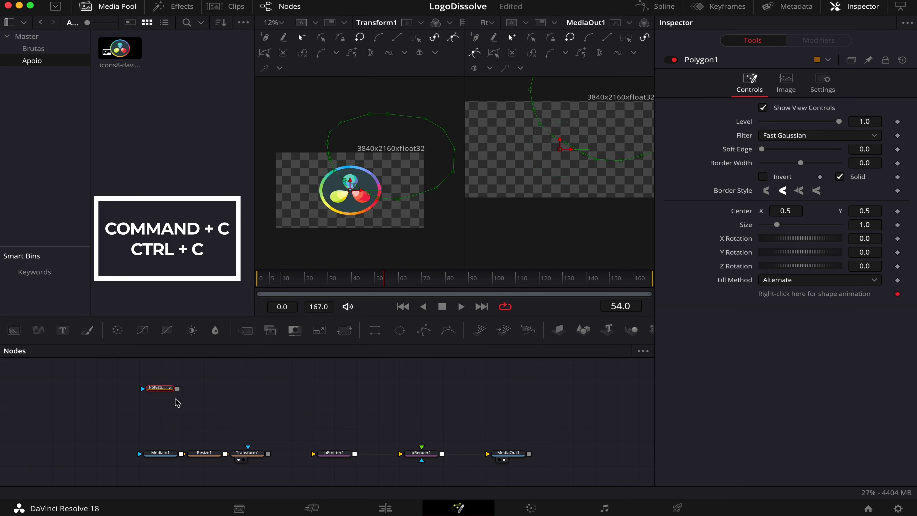
Step: Paste an instanced copy of Polygon1 and place it directly under the original
key(super+shift+v)
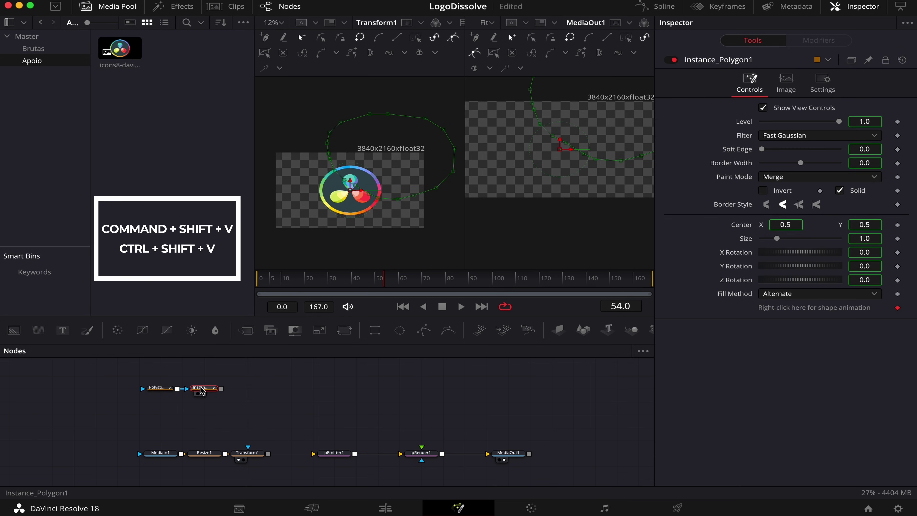
drag(194, 408, 197, 414)
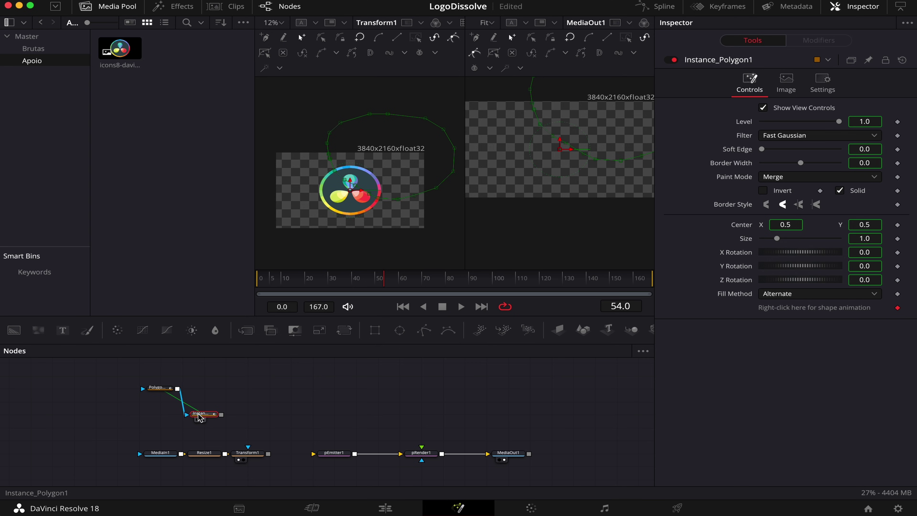
drag(195, 418, 214, 416)
drag(203, 414, 181, 414)
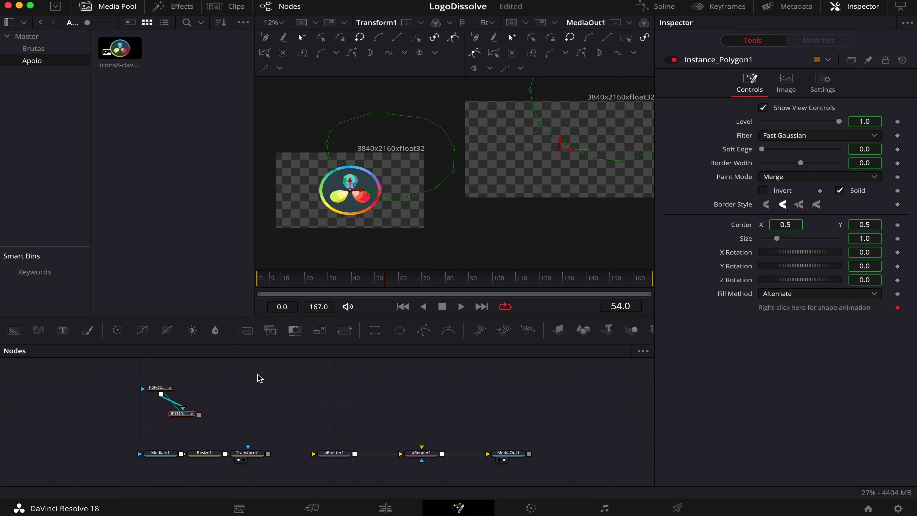
Step: Deinstance the copy's Border Width and turn off its Solid fill
right_click(727, 167)
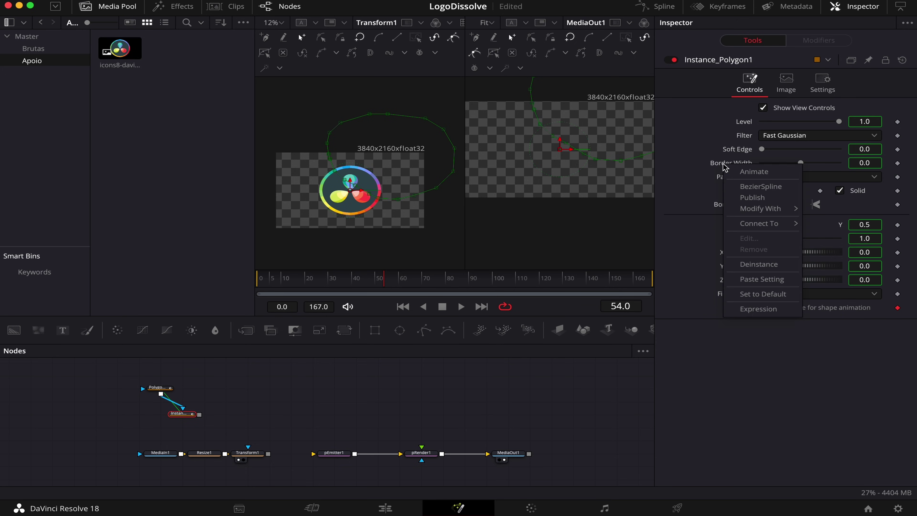
click(759, 265)
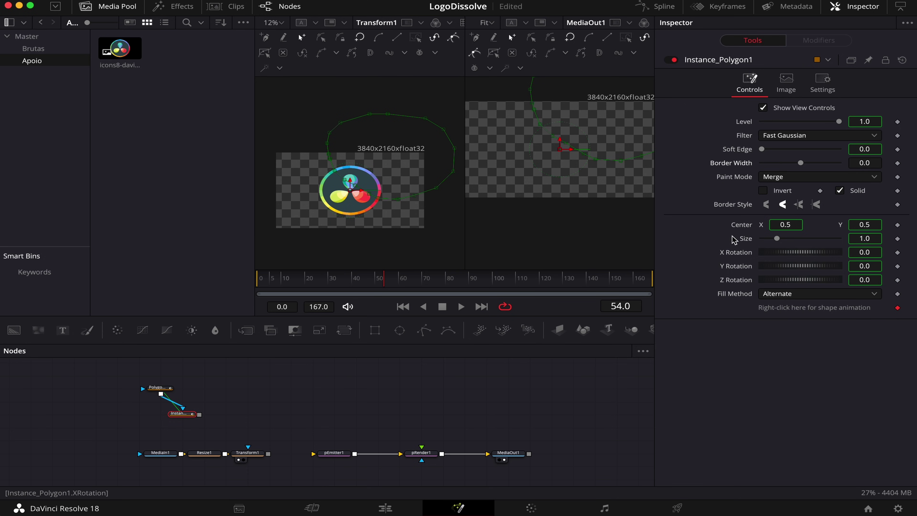
click(840, 191)
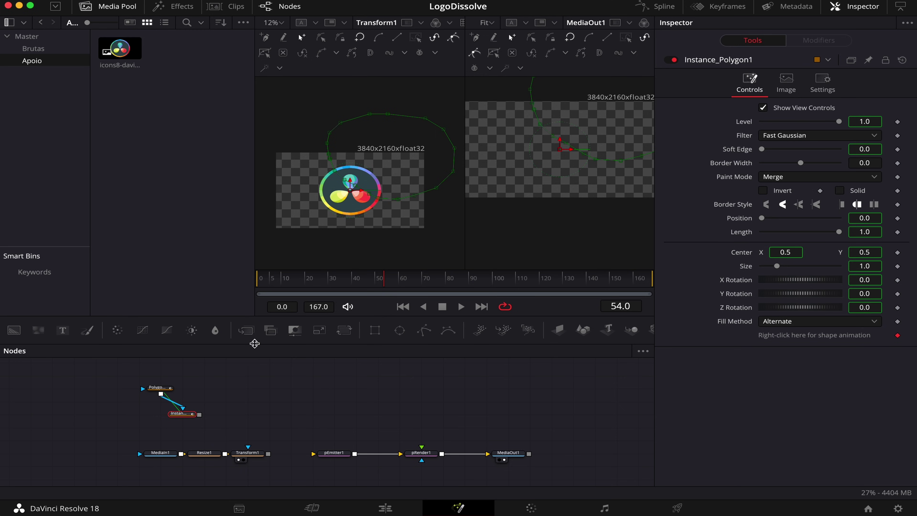
Step: Merge both polygons in a Merge1 node set to XOr, shown in the second viewer
drag(245, 329, 296, 377)
drag(348, 352, 568, 180)
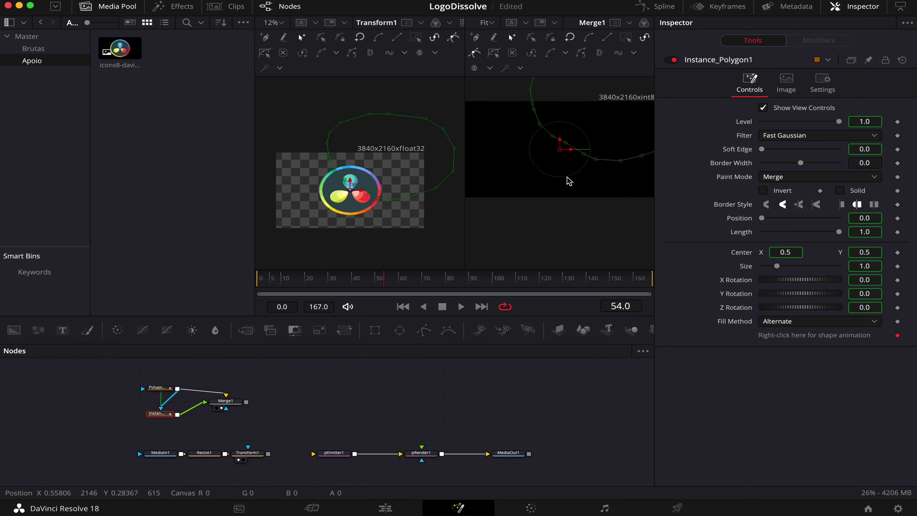
click(228, 403)
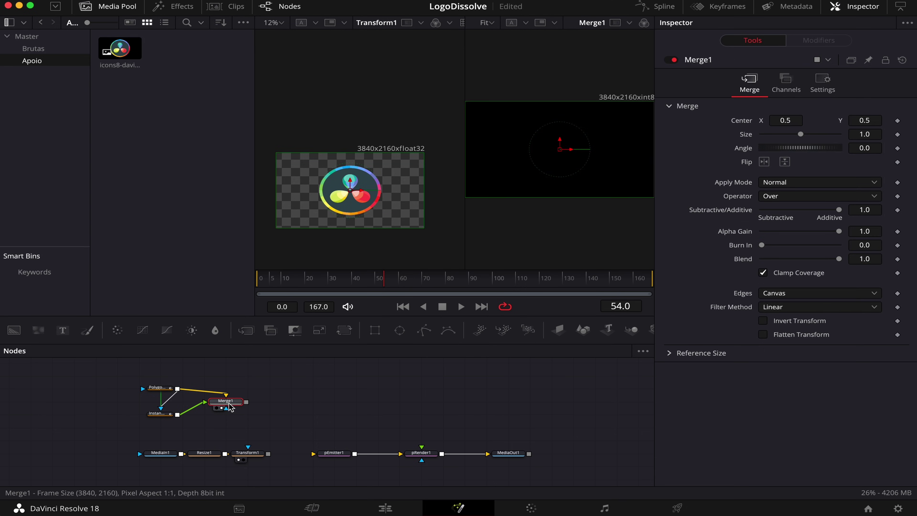
click(776, 201)
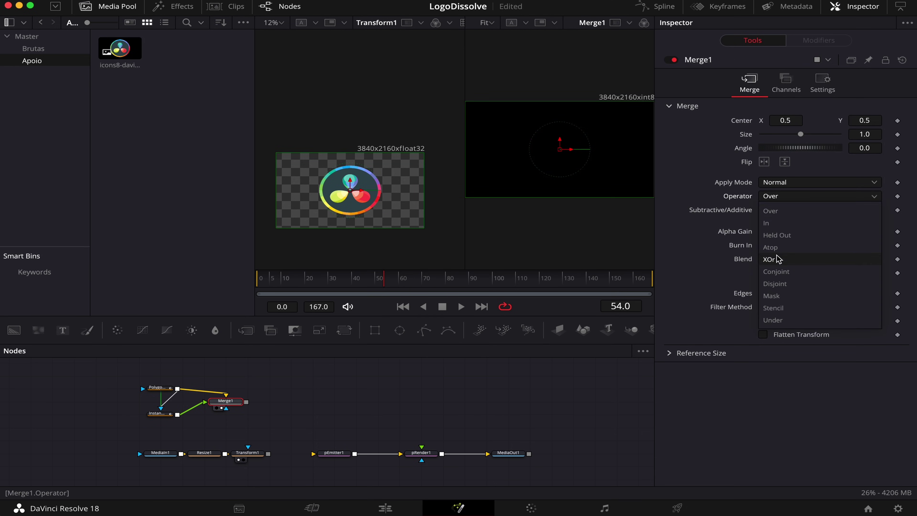
click(781, 260)
Step: Raise Instance_Polygon1's Border Width to 0.041 for a white outline stroke
click(159, 413)
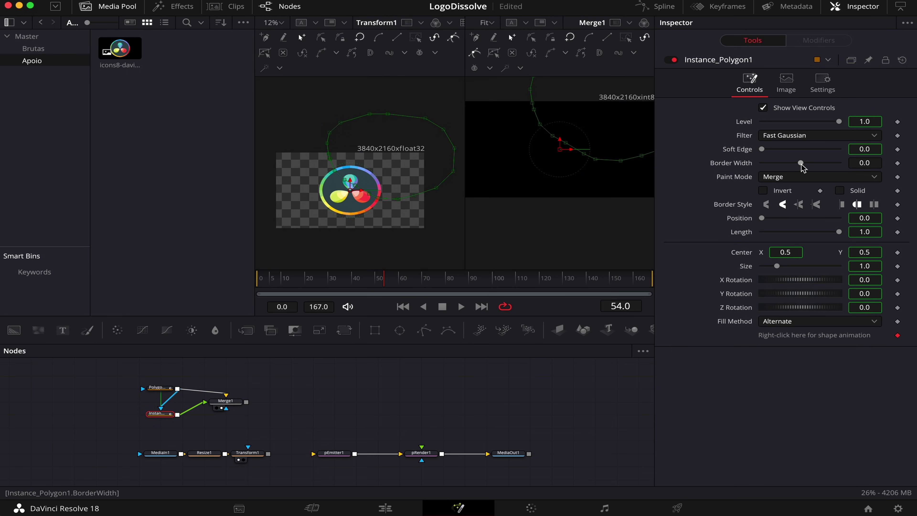
drag(802, 163, 809, 163)
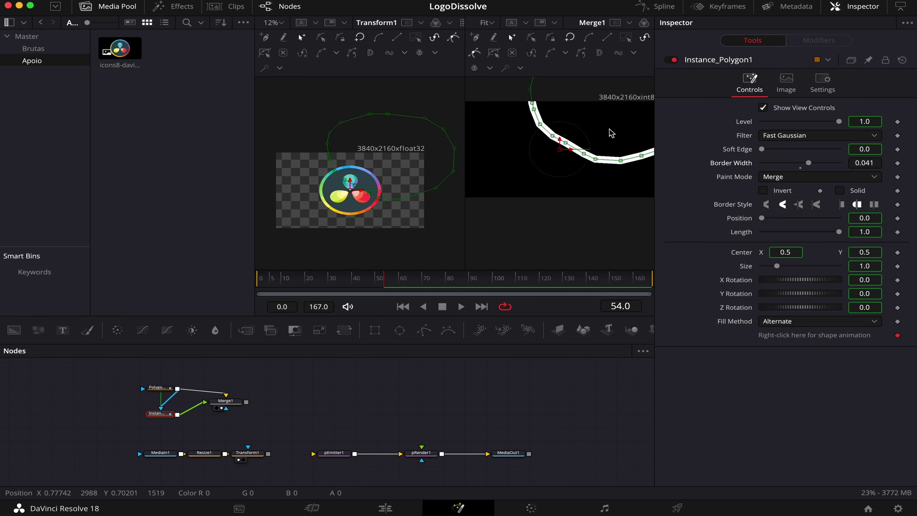
click(359, 407)
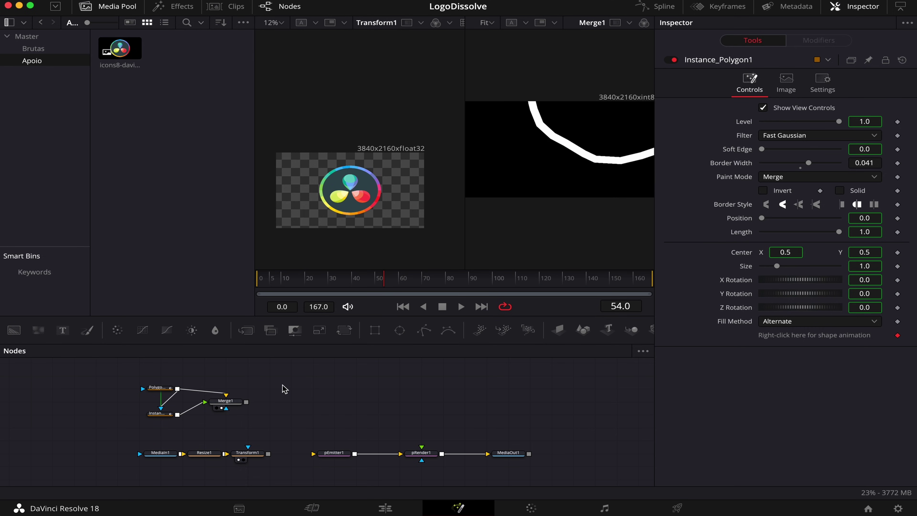
Step: Add a Bitmap node after Merge1 and a Matte Control node below it
key(shift+space)
text(bit)
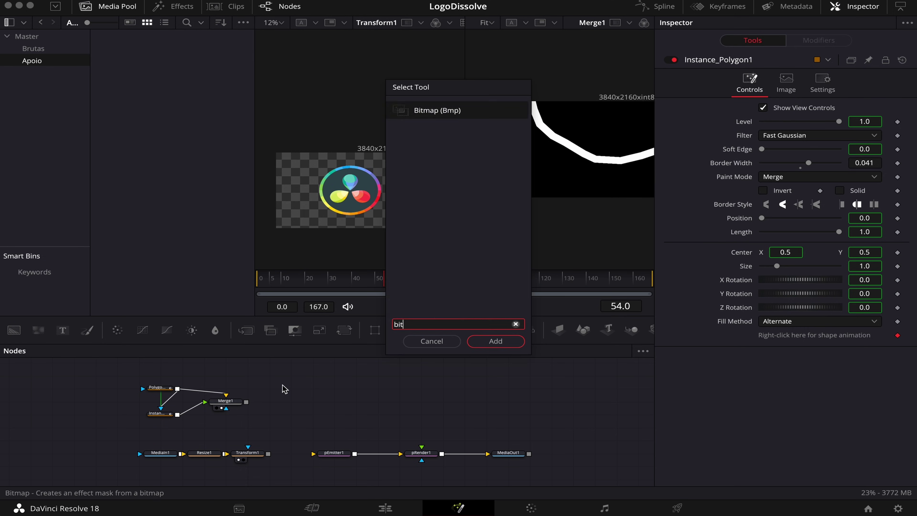
key(Return)
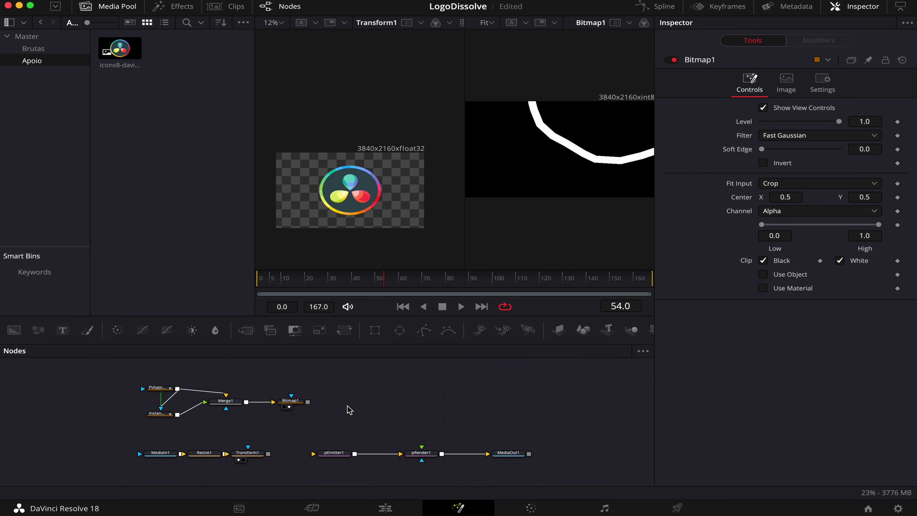
key(shift+space)
text(bit)
key(BackSpace)
key(BackSpace)
key(BackSpace)
text(matte)
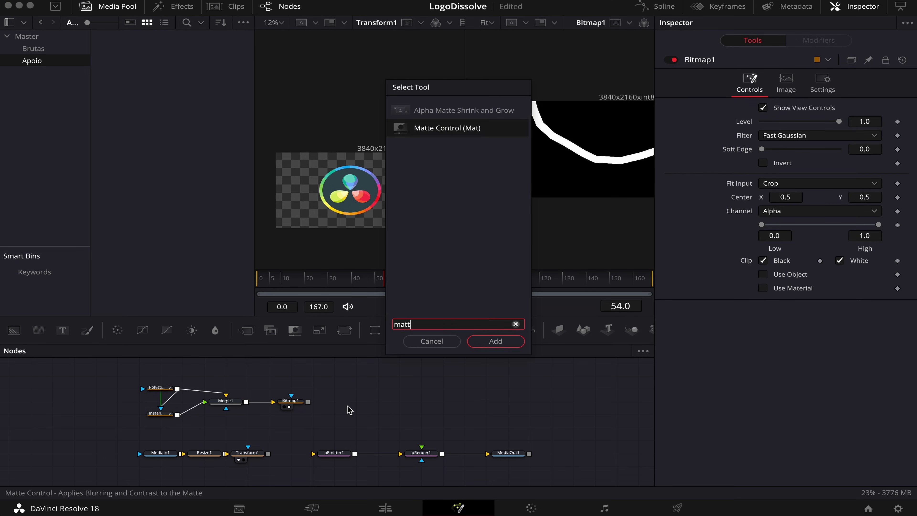
click(492, 344)
drag(520, 284, 404, 351)
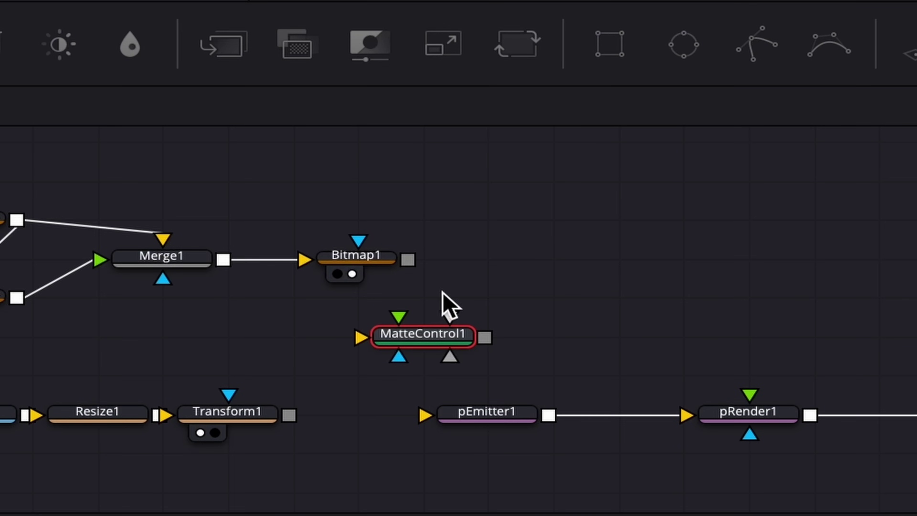
Step: Wire Bitmap1 to MatteControl1's garbage matte, Transform1 to its input, and its output to pEmitter1
drag(414, 260, 450, 360)
drag(289, 416, 362, 339)
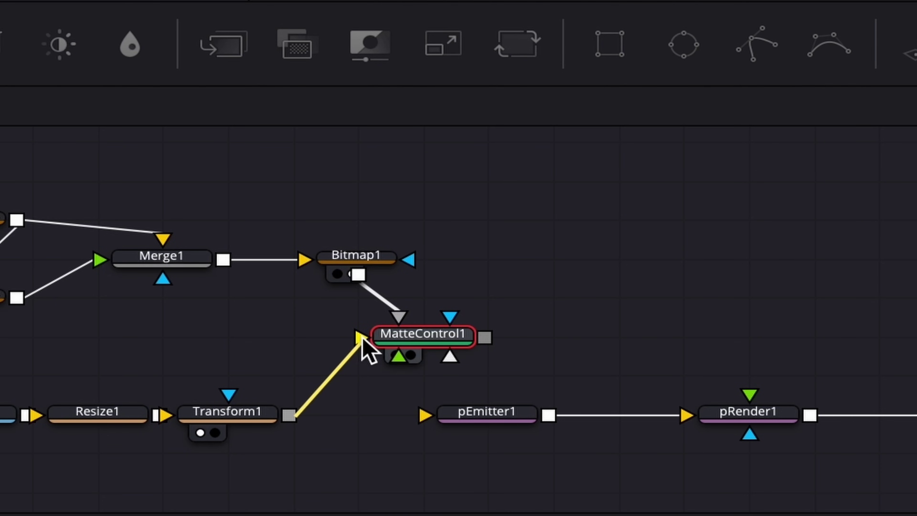
drag(362, 339, 363, 339)
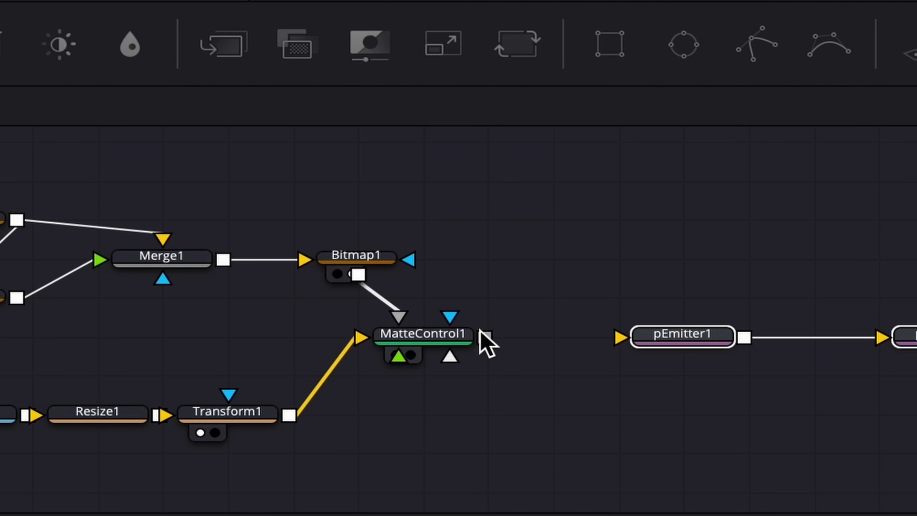
drag(484, 337, 646, 344)
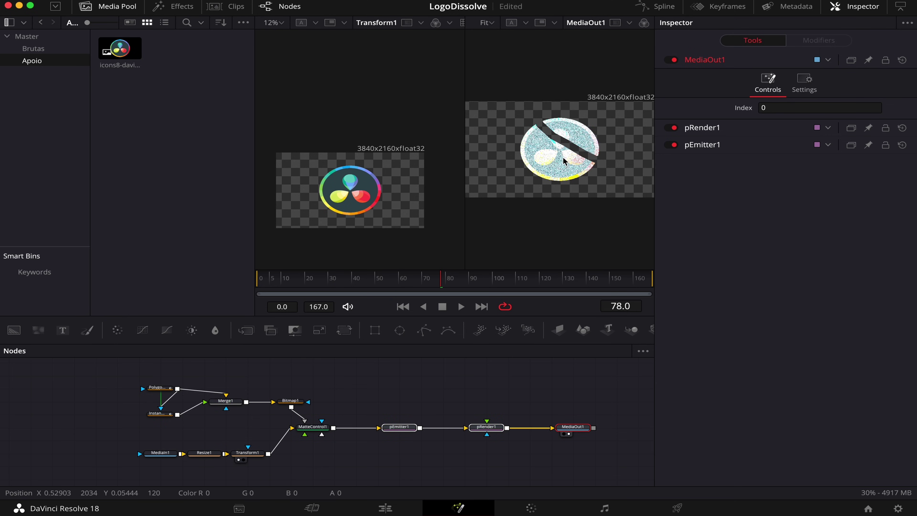
Step: Turn on Invert for MatteControl1's Garbage Matte and save the project
click(355, 404)
click(313, 427)
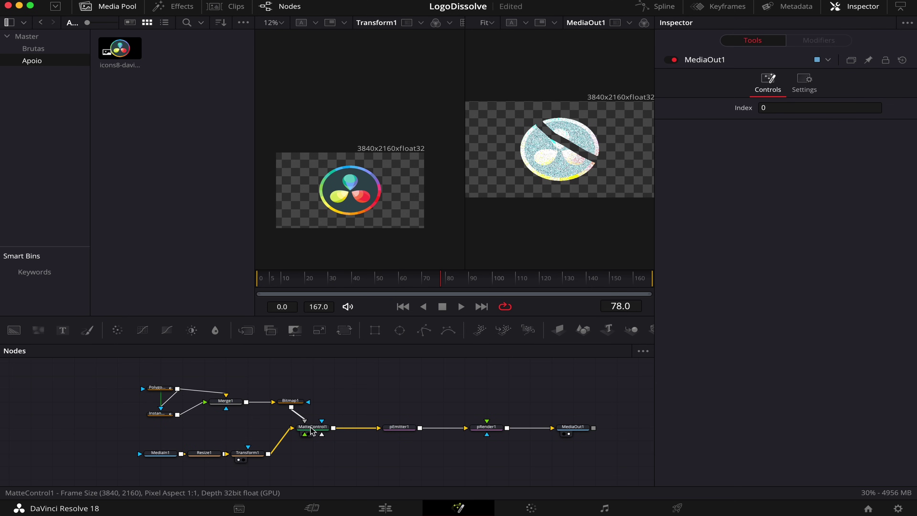
click(669, 303)
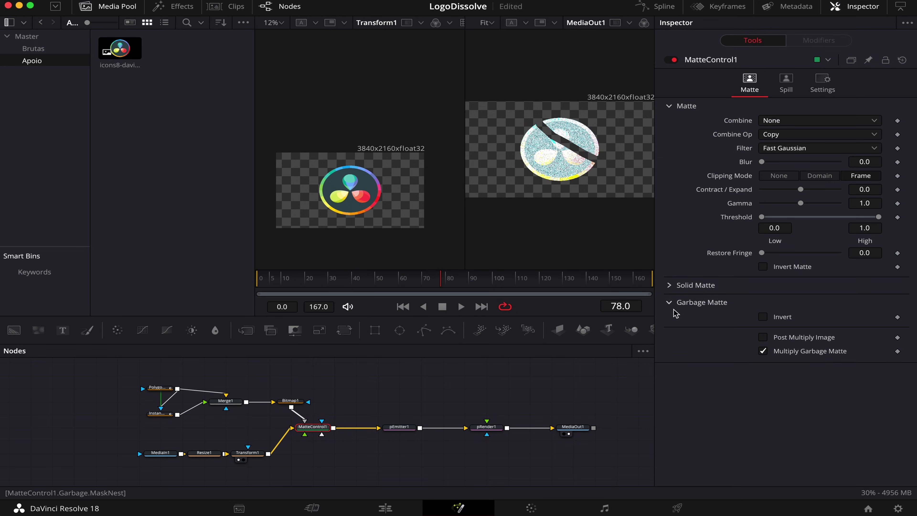
click(764, 317)
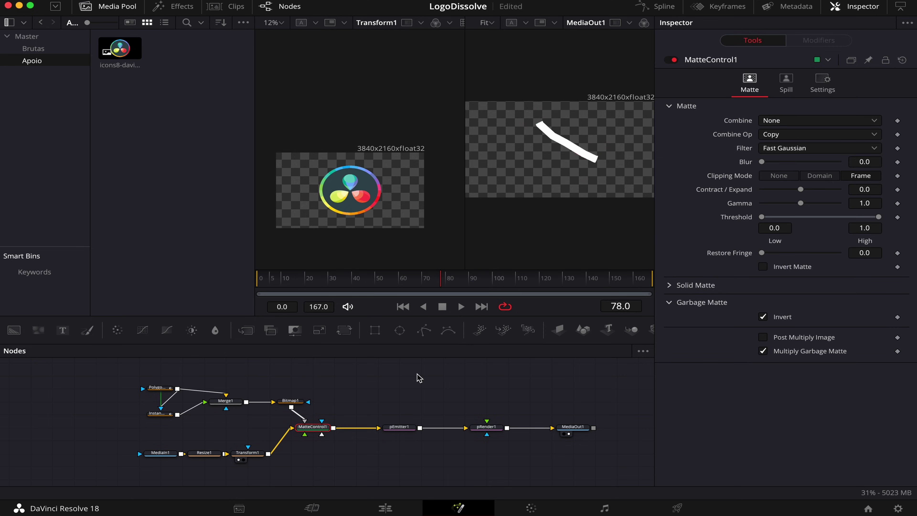
key(super+s)
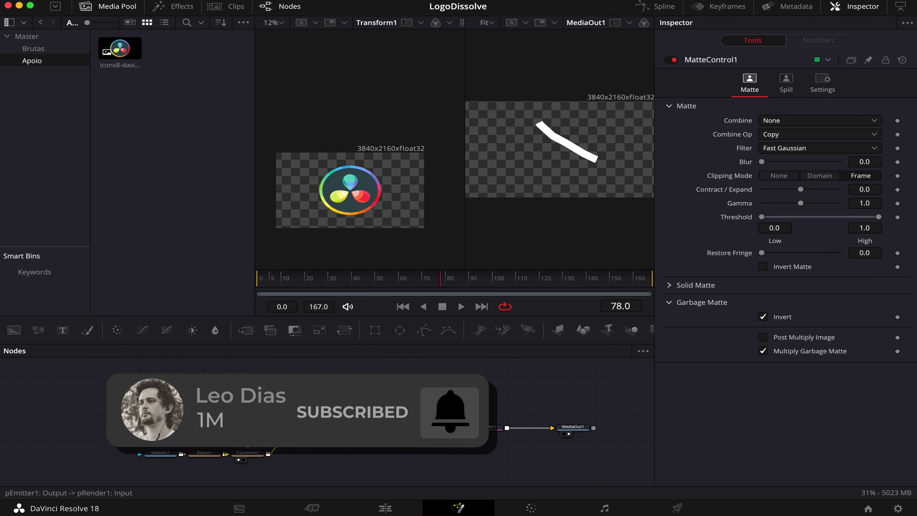
click(313, 428)
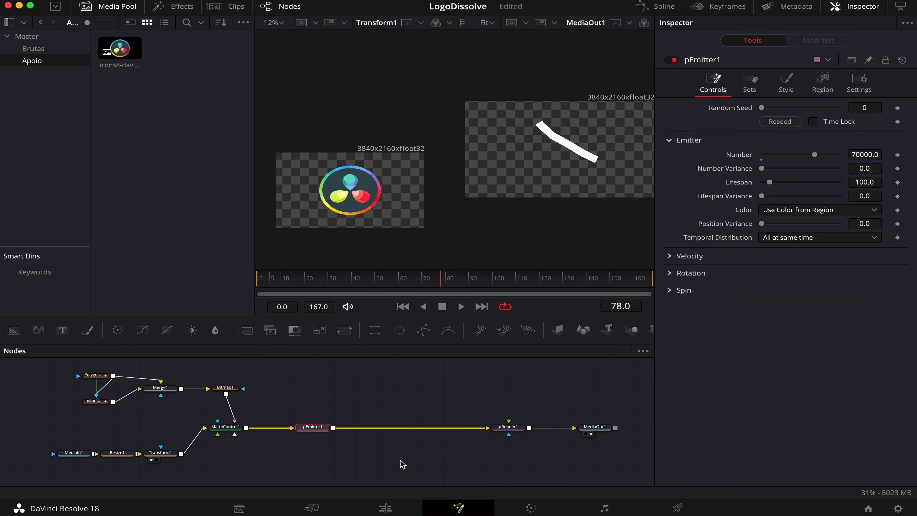
Step: Add a pDirectionalForce node after the emitter with Direction 45
key(shift+space)
text(matte)
key(BackSpace)
key(BackSpace)
key(BackSpace)
key(BackSpace)
key(BackSpace)
text(p)
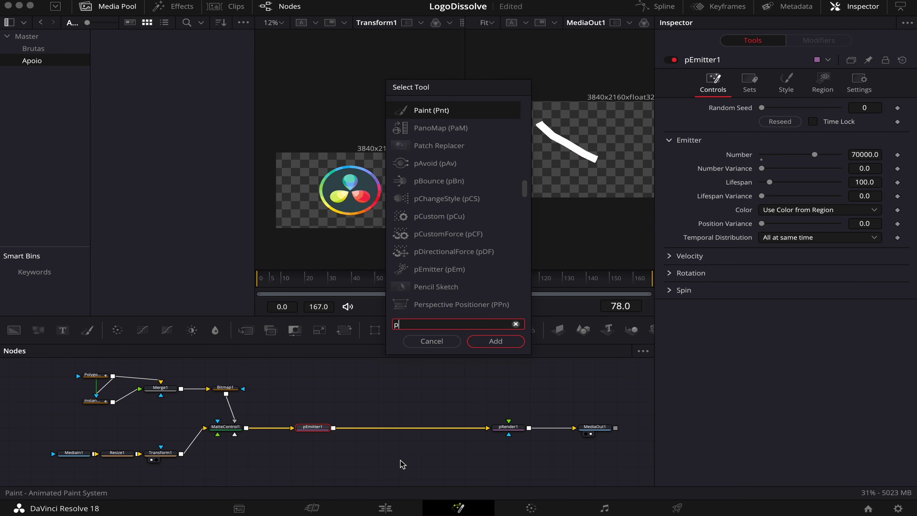
text(di)
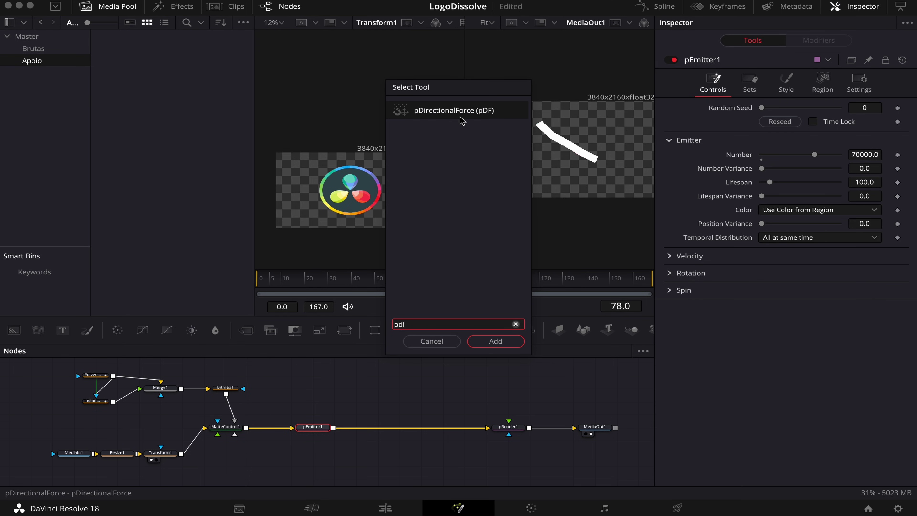
click(496, 341)
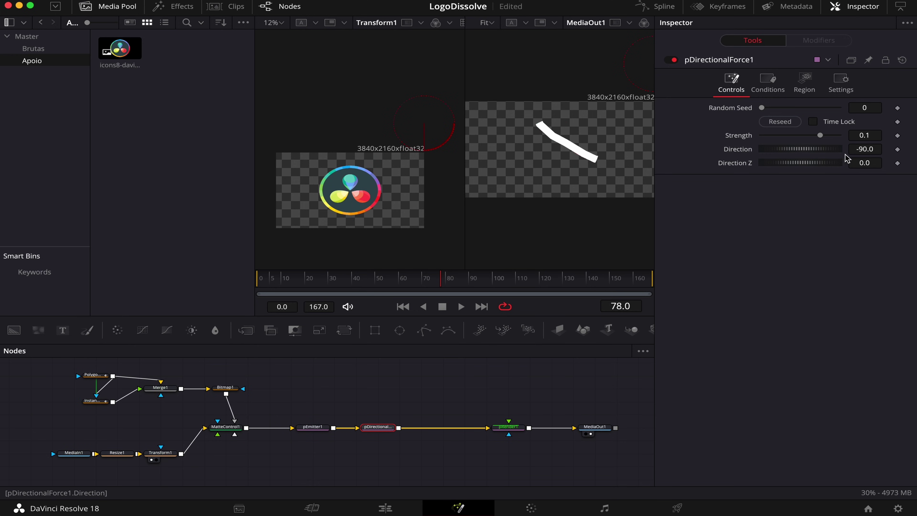
click(870, 149)
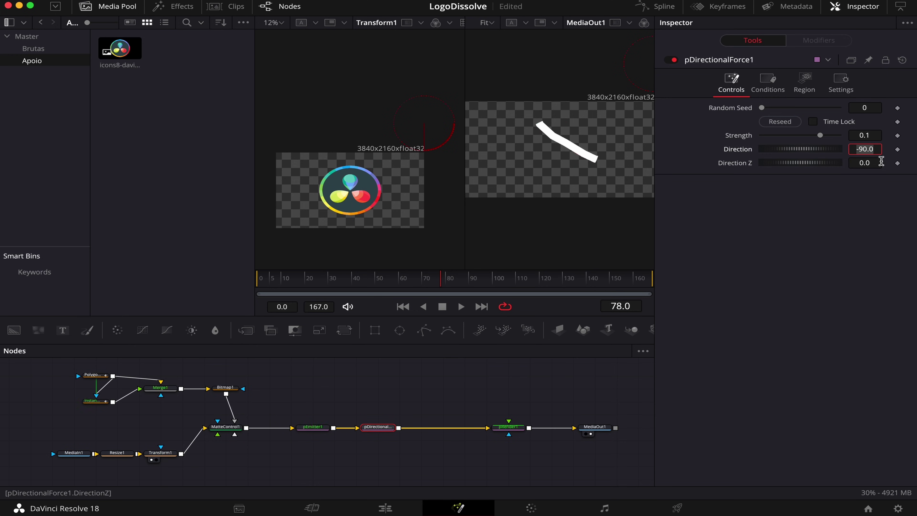
text(45)
key(Tab)
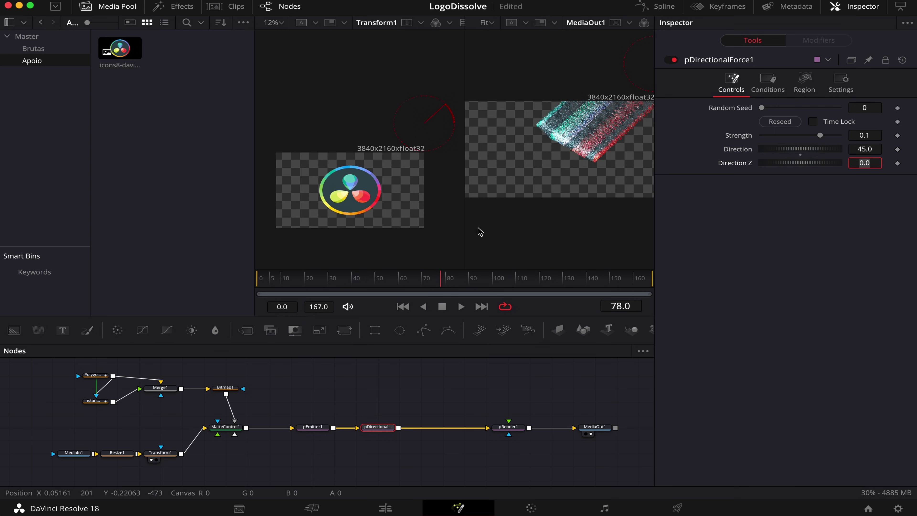
Step: Add pTurbulence with X/Y Strength 0.2, Z Strength 0.3 and Density 50, then save
key(shift+space)
text(pt)
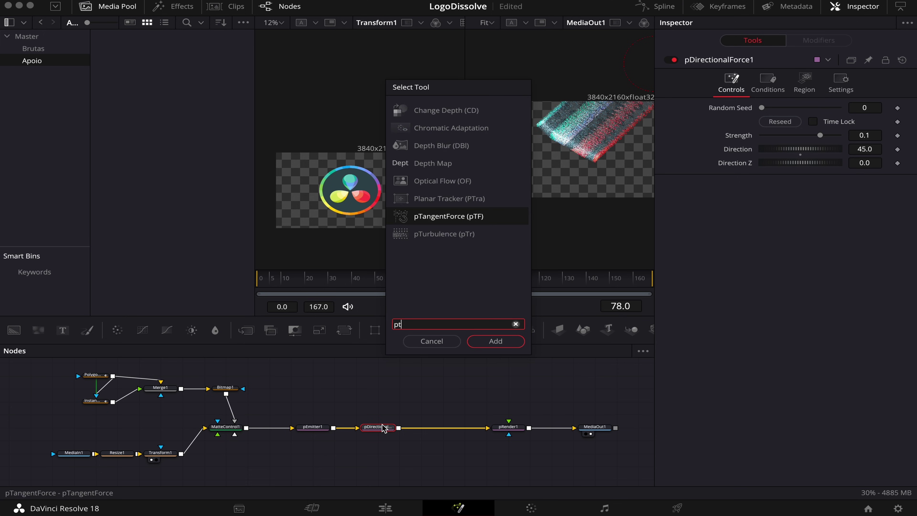
key(Down)
key(Return)
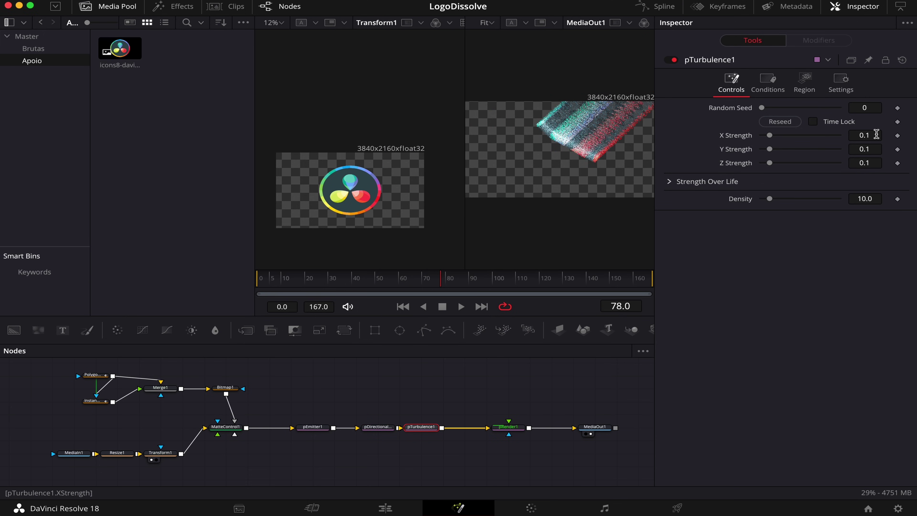
text(.2)
key(Tab)
text(.2)
key(Tab)
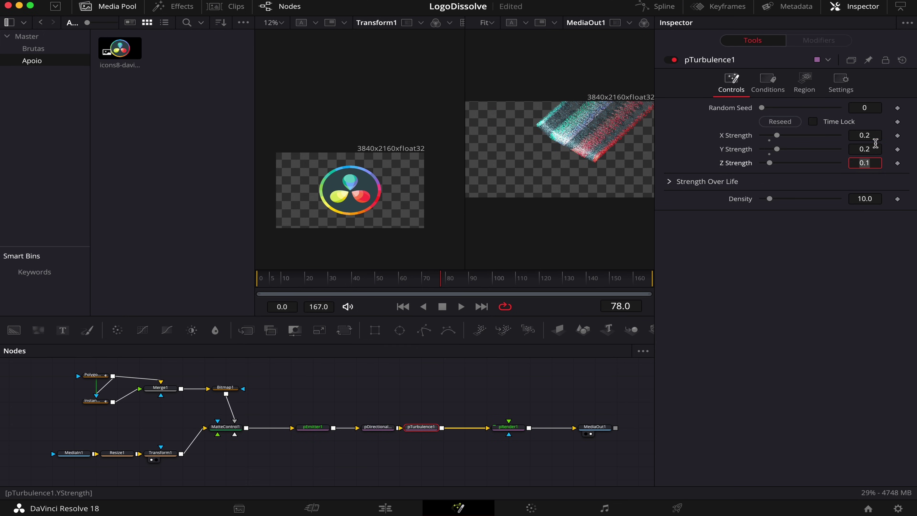
text(.3)
key(Tab)
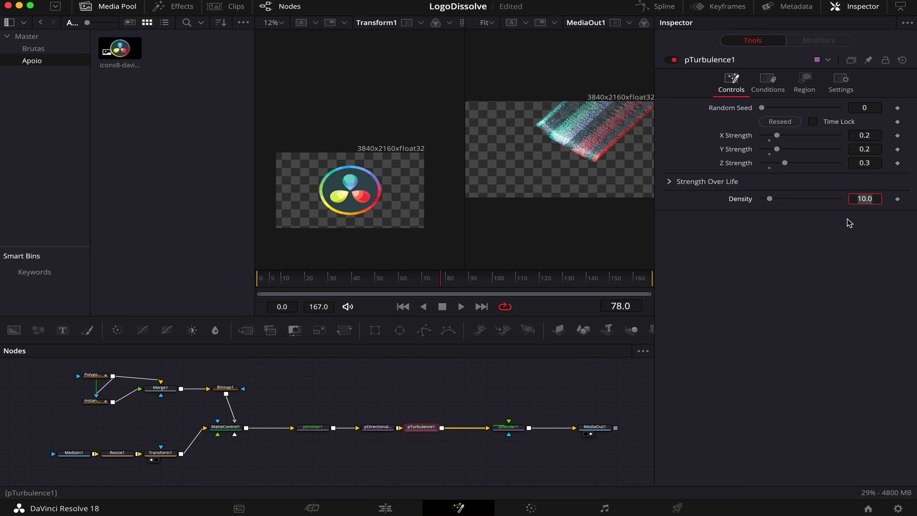
text(50)
key(Tab)
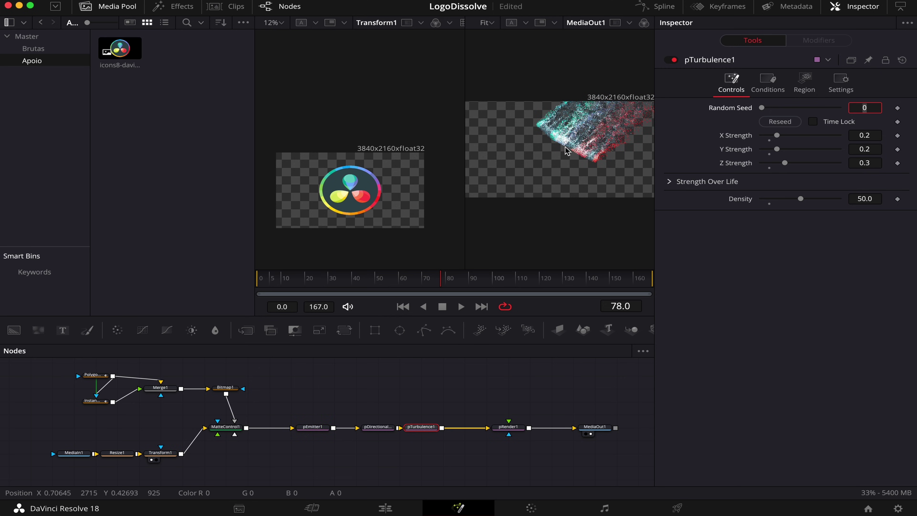
key(super+s)
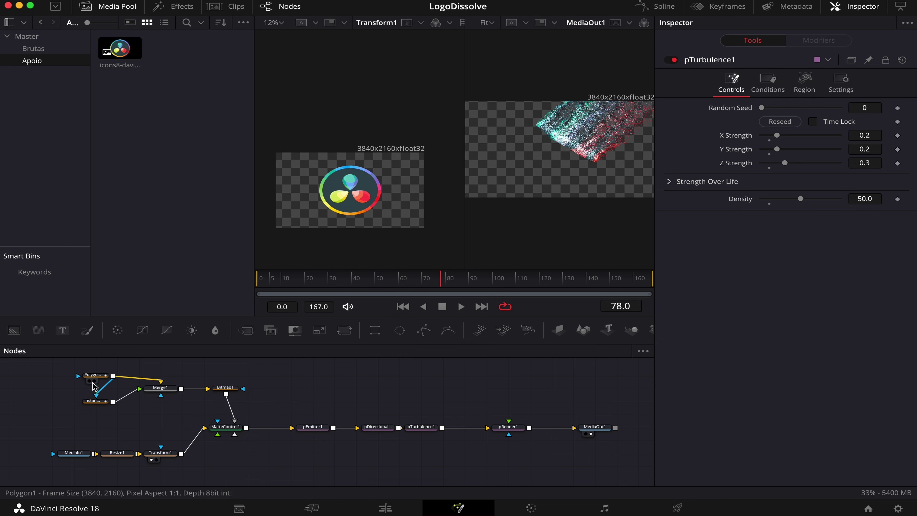
Step: Keyframe Polygon1's Center at frame 0 at 0.664609/0.689781, up-right of the logo
click(94, 376)
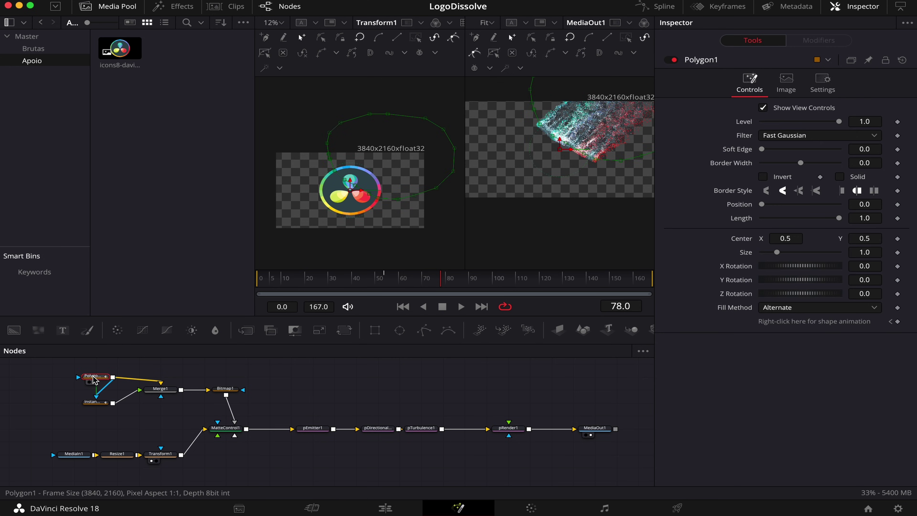
drag(358, 284, 252, 287)
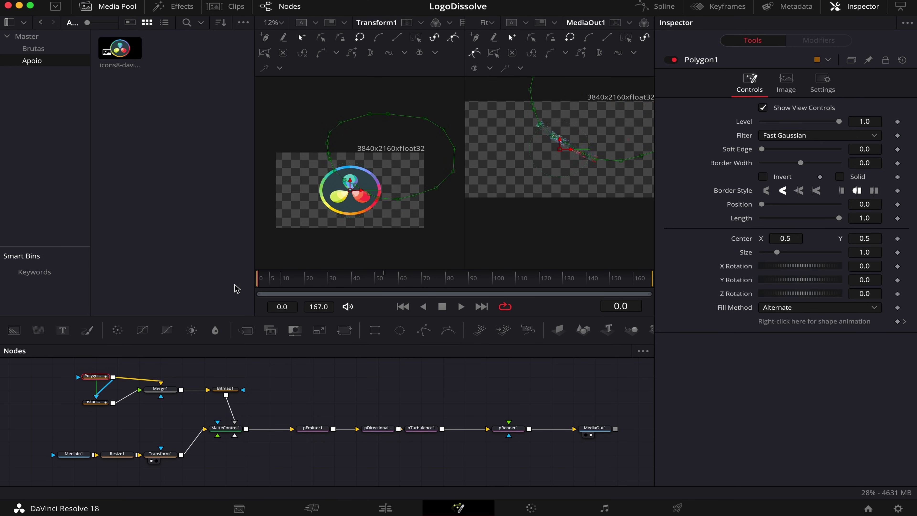
click(898, 238)
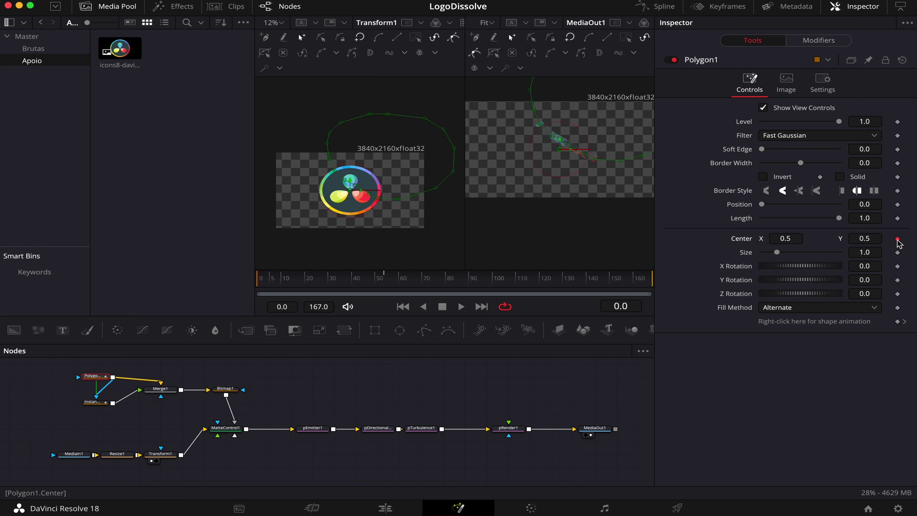
drag(355, 191, 378, 176)
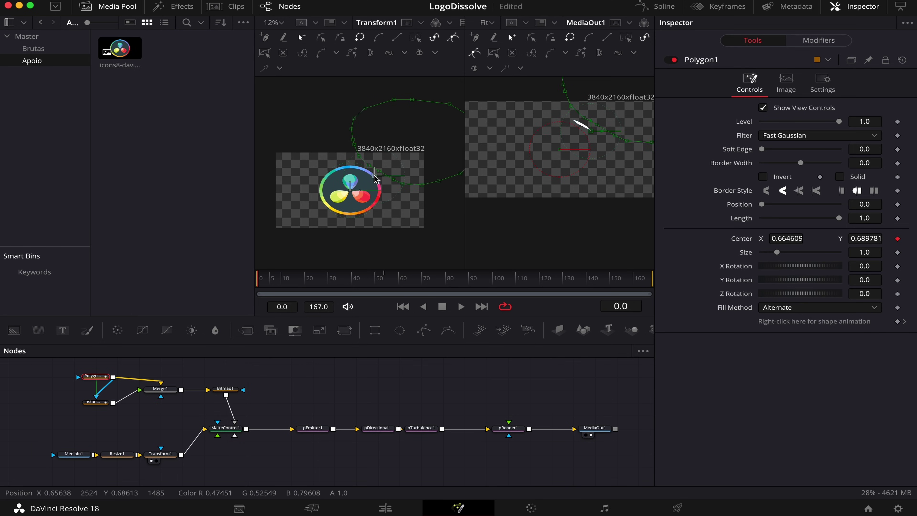
Step: Move the polygon center down-left to 0.244855/0.018248 at frame 119 and play back
drag(285, 282, 538, 287)
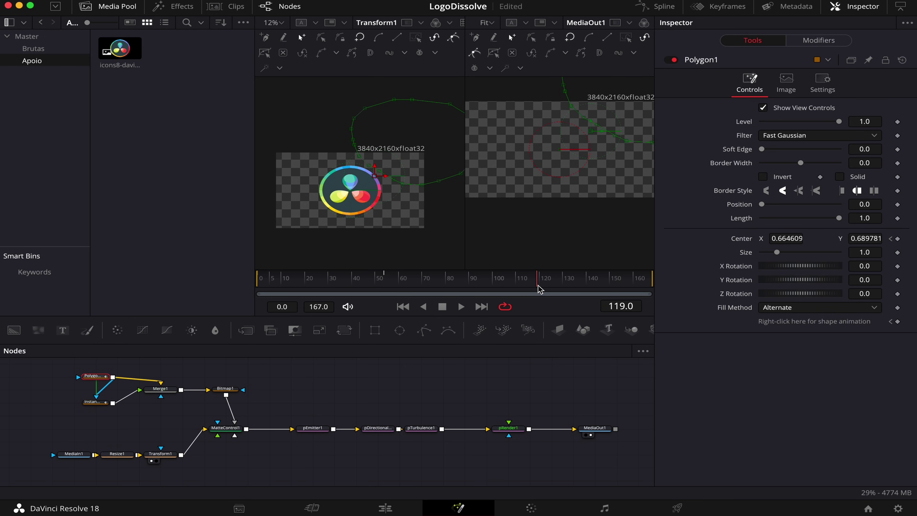
drag(348, 207, 314, 231)
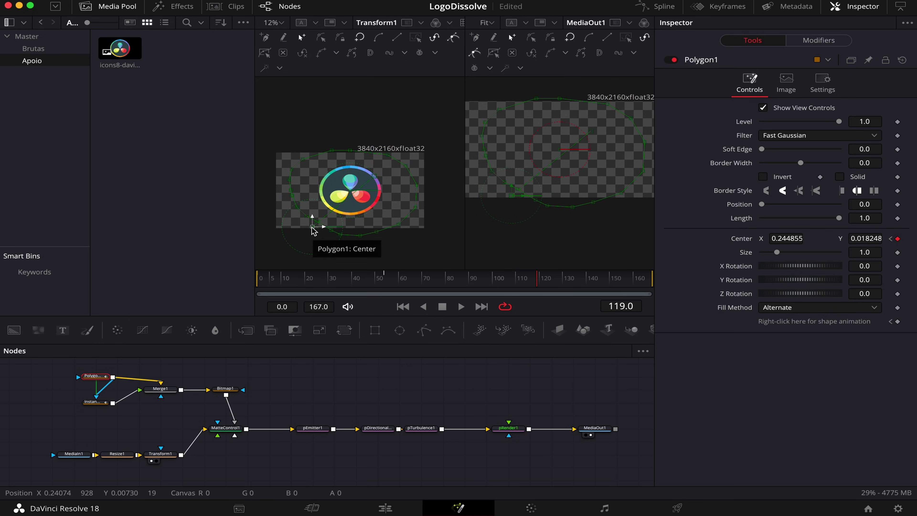
key(space)
click(315, 387)
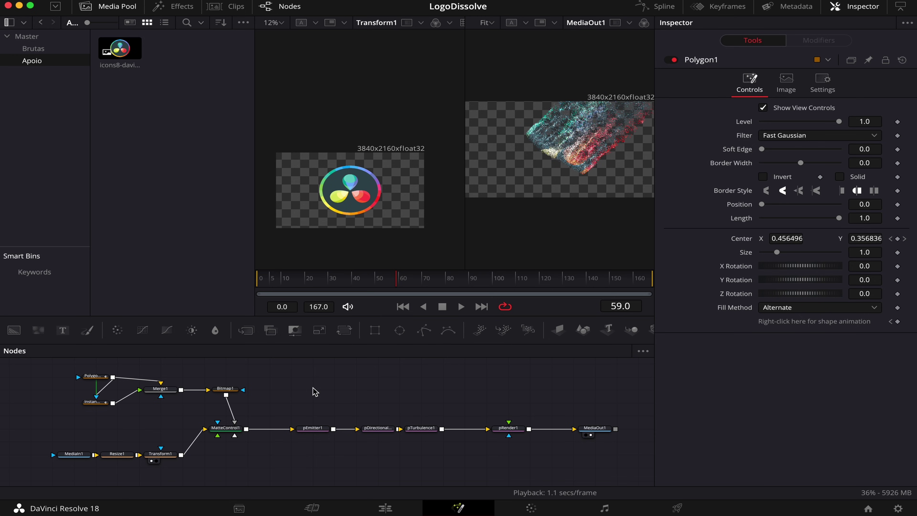
Step: Paste copies of MediaIn1, Resize1 and Transform1, merging Transform1_1 over pRender1 as Merge2
drag(24, 418, 192, 484)
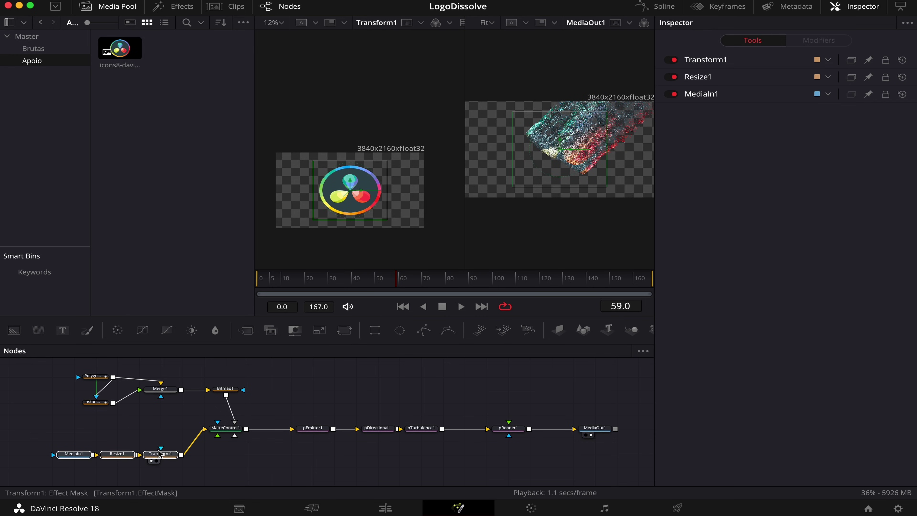
key(ctrl+v)
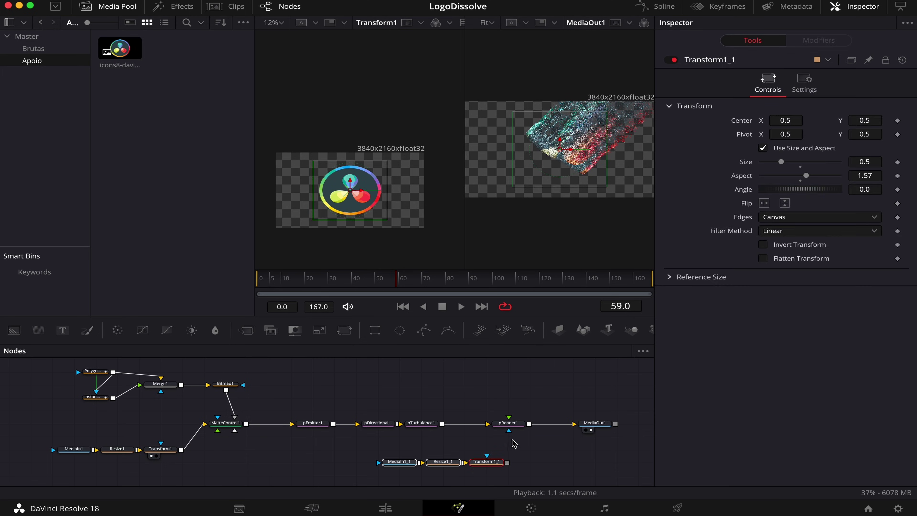
drag(507, 463, 530, 424)
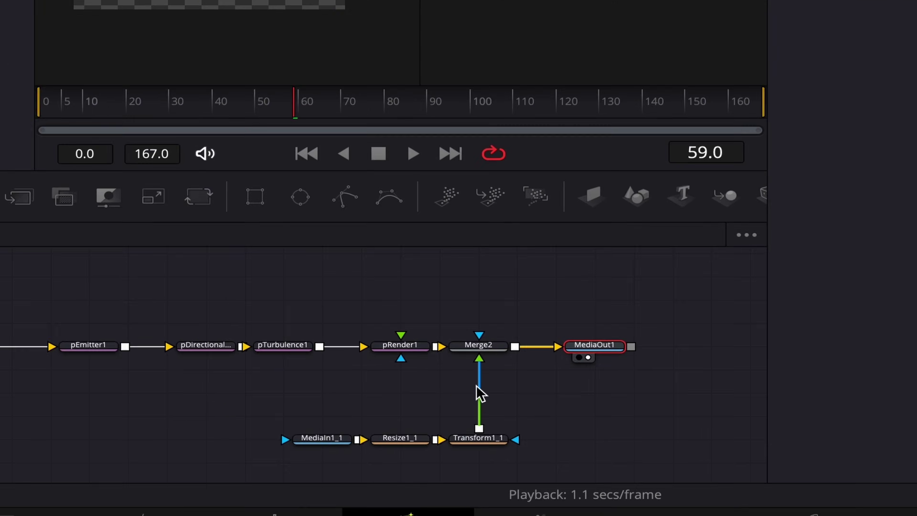
mouse_move(480, 353)
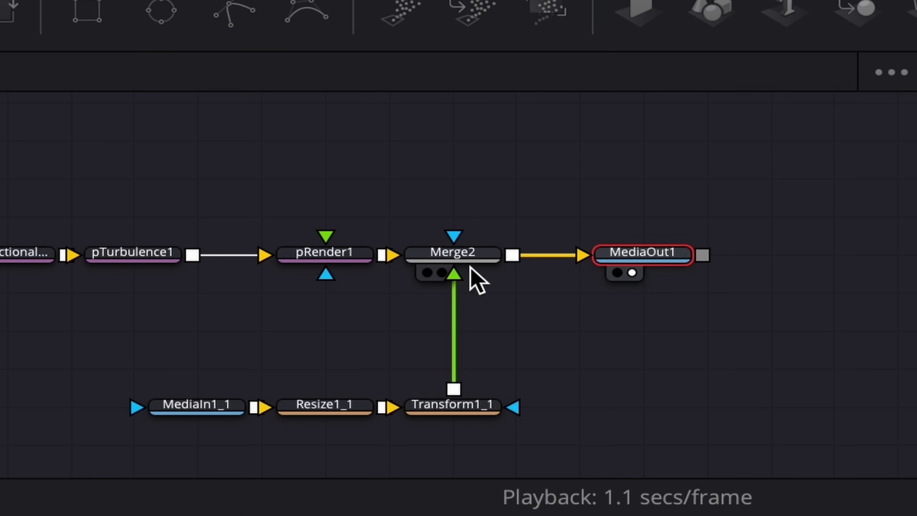
click(452, 255)
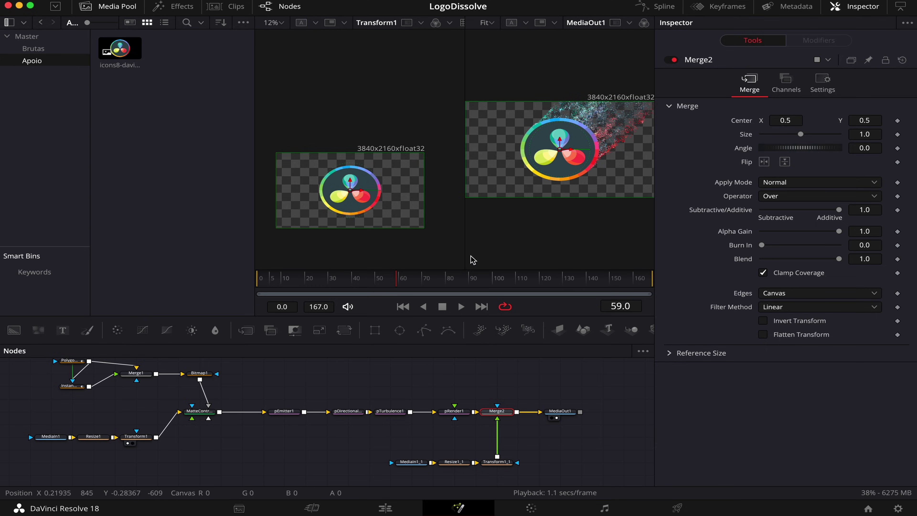
Step: Attach a Polygon1 copy as Merge2's effect mask, inverted and solid, Soft Edge 0.0189
scroll(138, 430, up, 2)
click(64, 374)
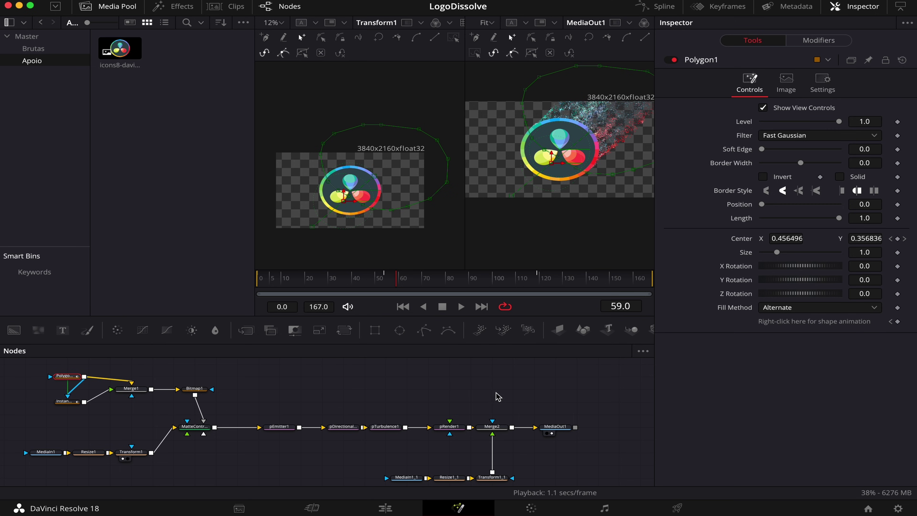
key(ctrl+v)
drag(509, 402, 493, 421)
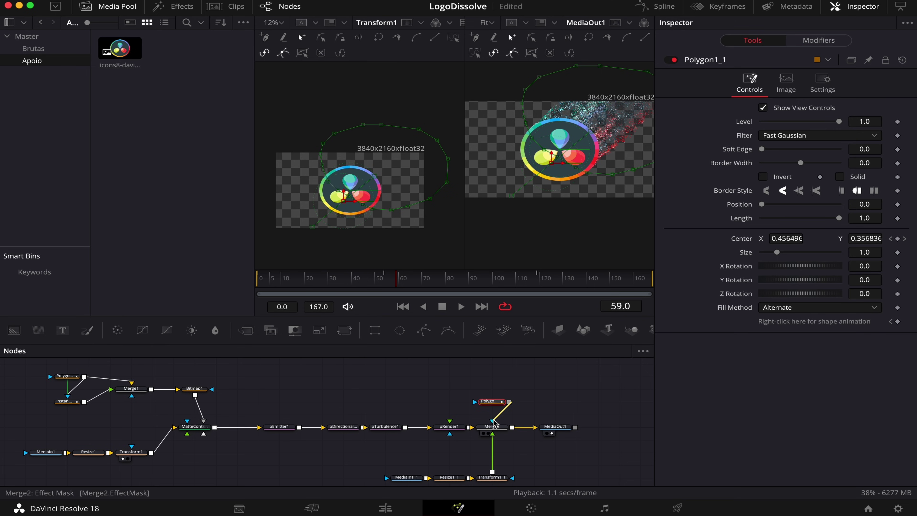
click(763, 177)
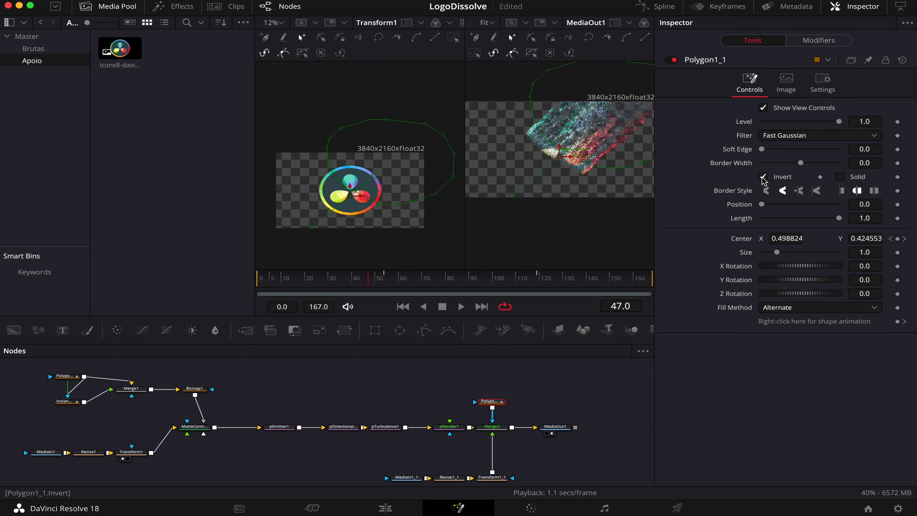
click(840, 177)
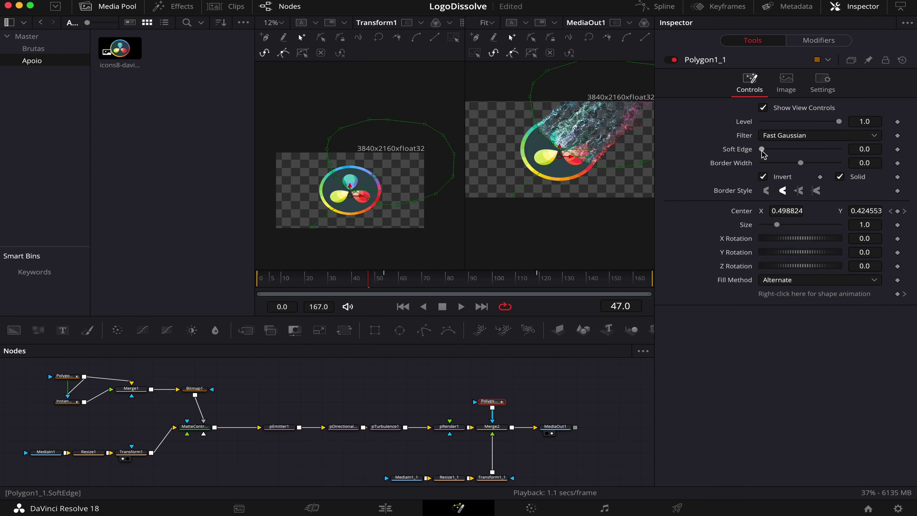
drag(764, 153, 770, 155)
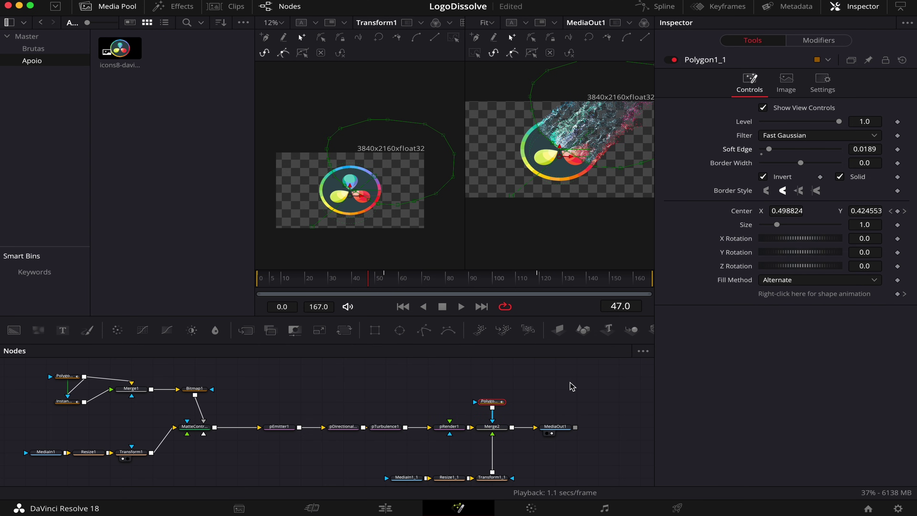